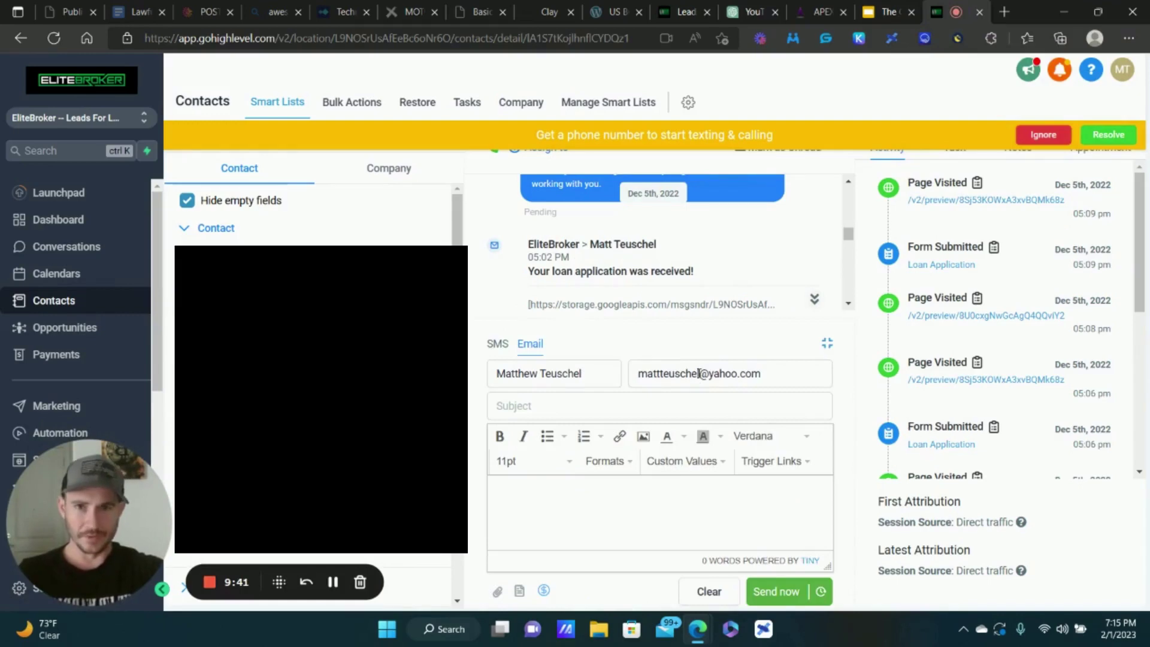
Delete the sender address from the contact's From Email field, glancing briefly at the guide slides
triple_click(743, 364)
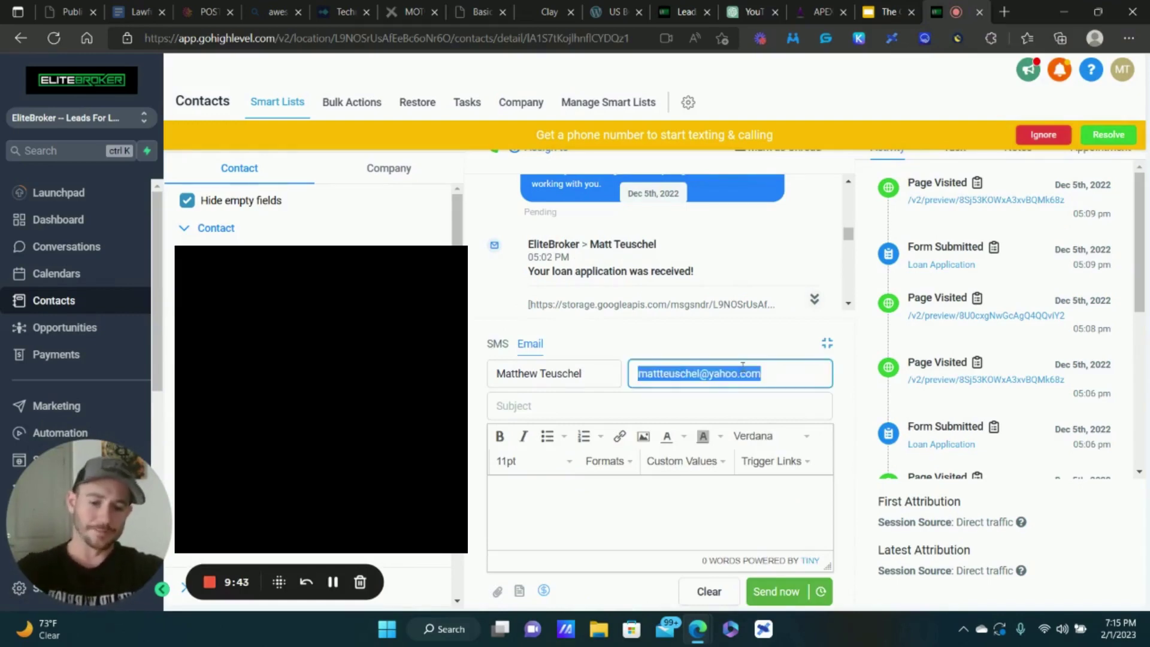
key("BackSpace")
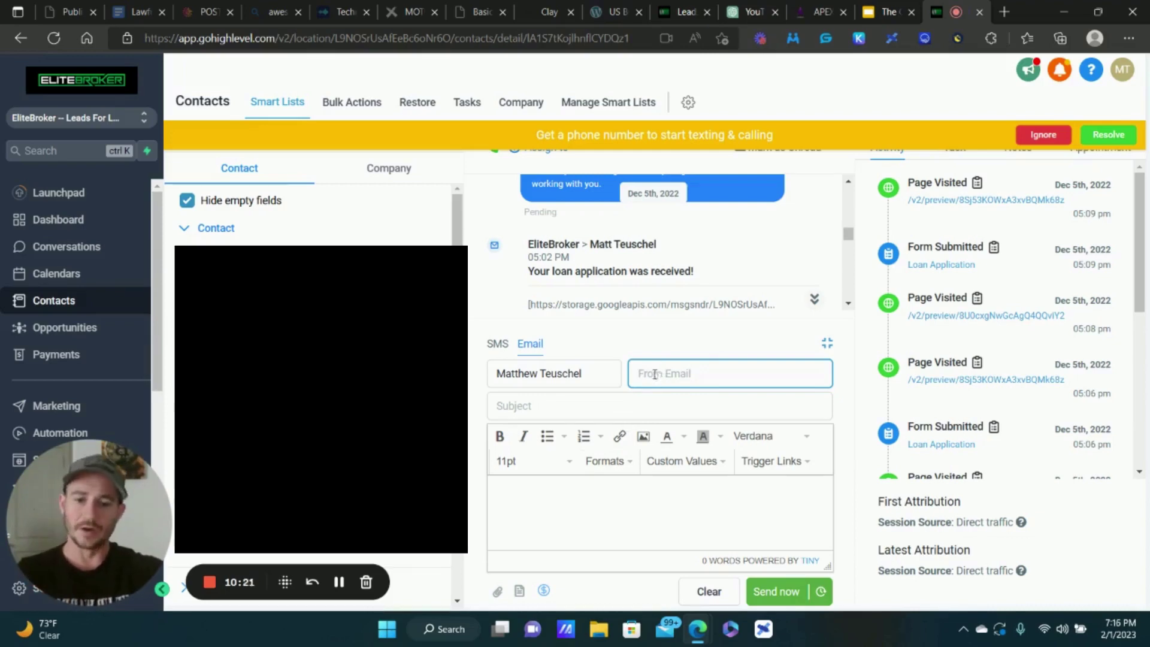
left_click(887, 12)
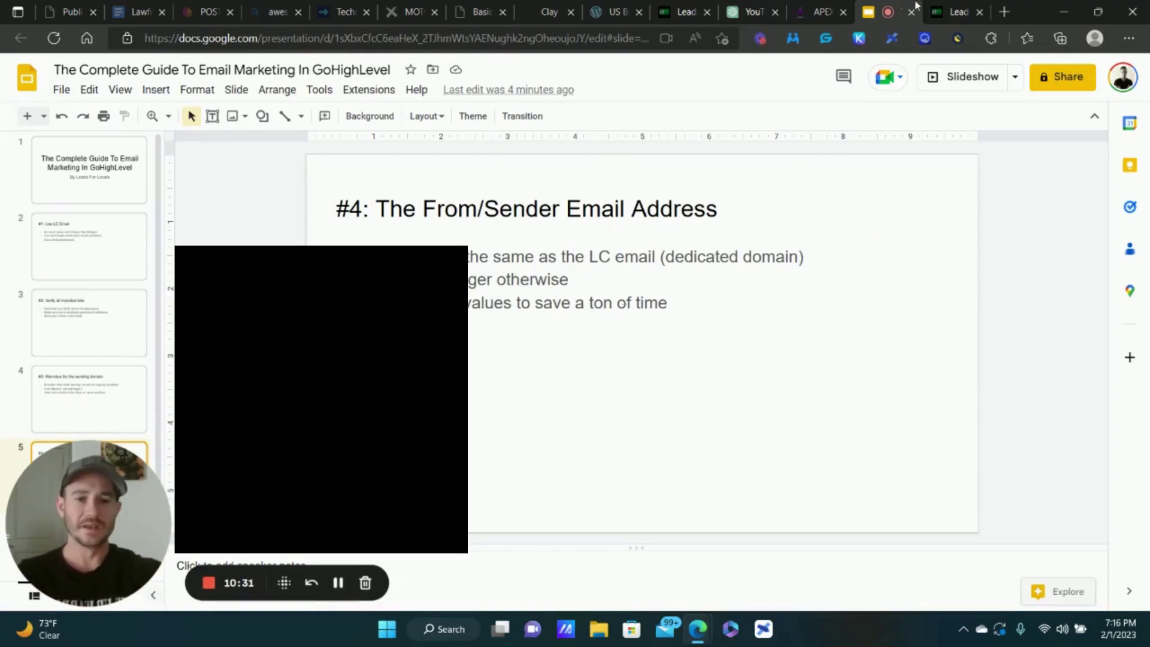
left_click(957, 11)
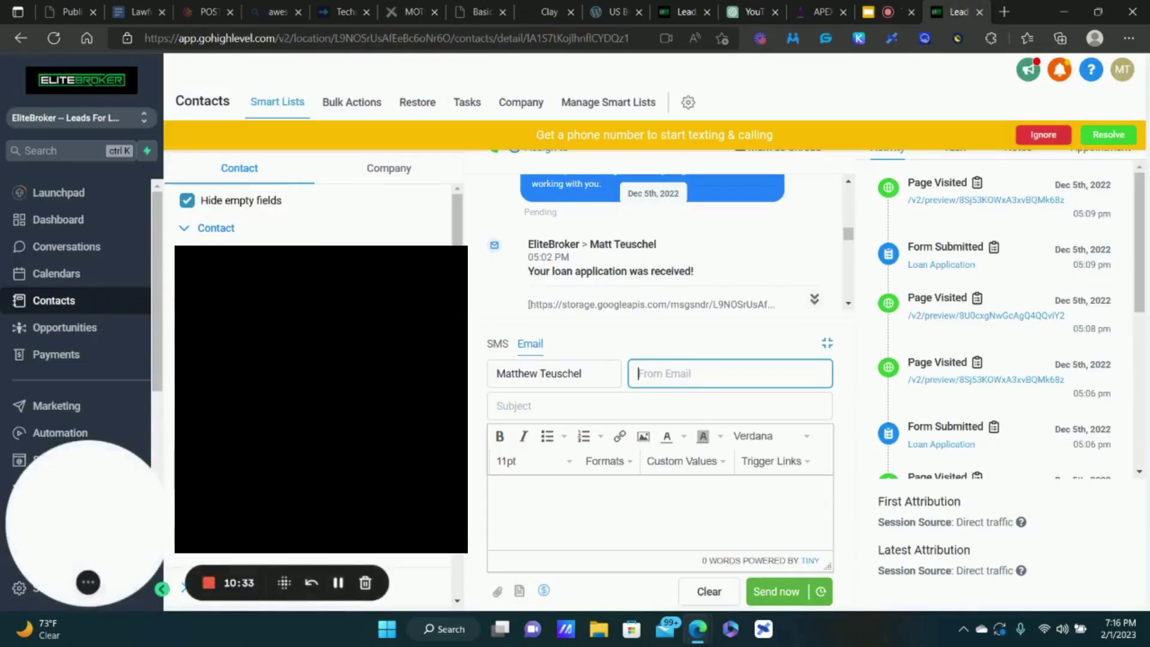
left_click_drag(32, 557, 156, 551)
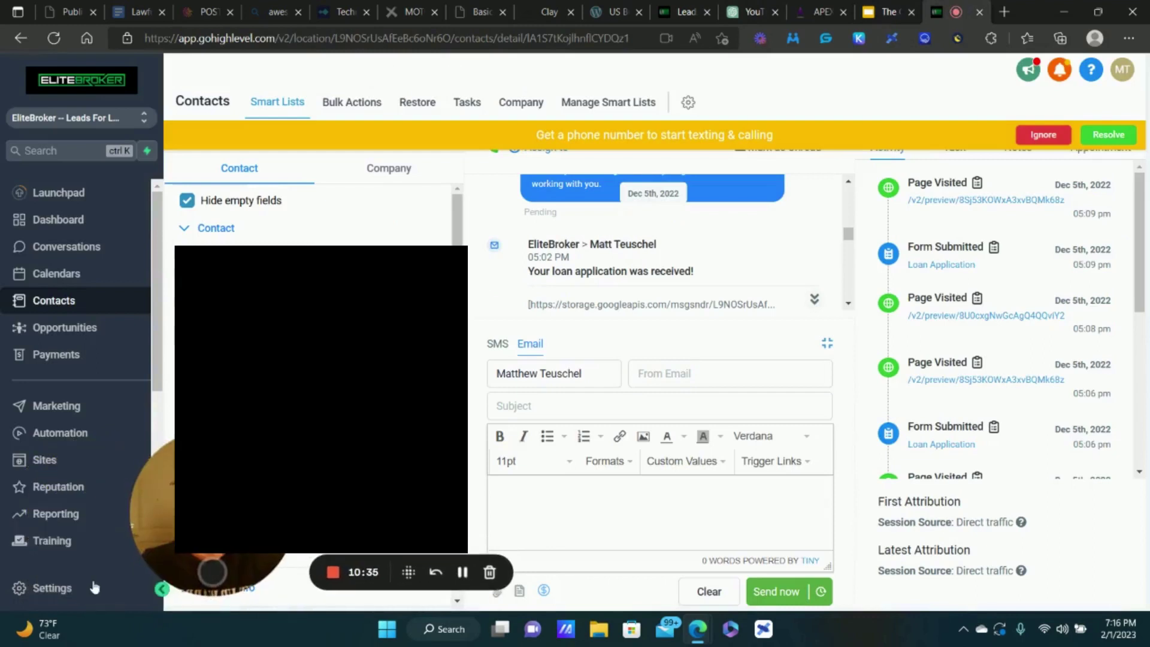
left_click(68, 596)
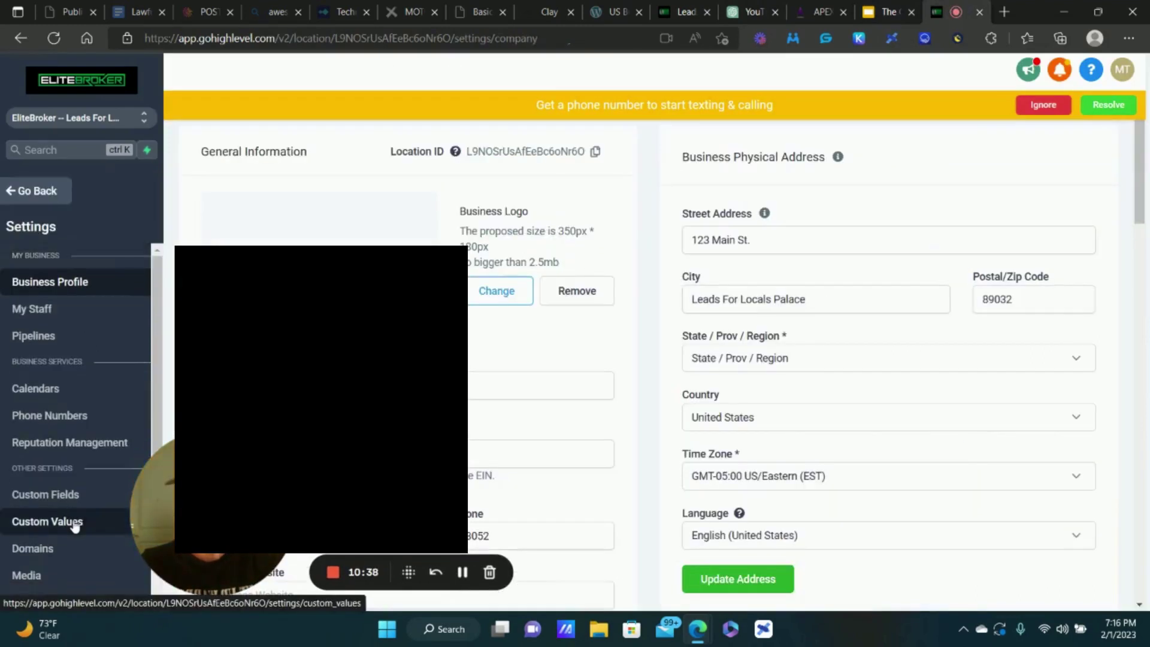
left_click(74, 523)
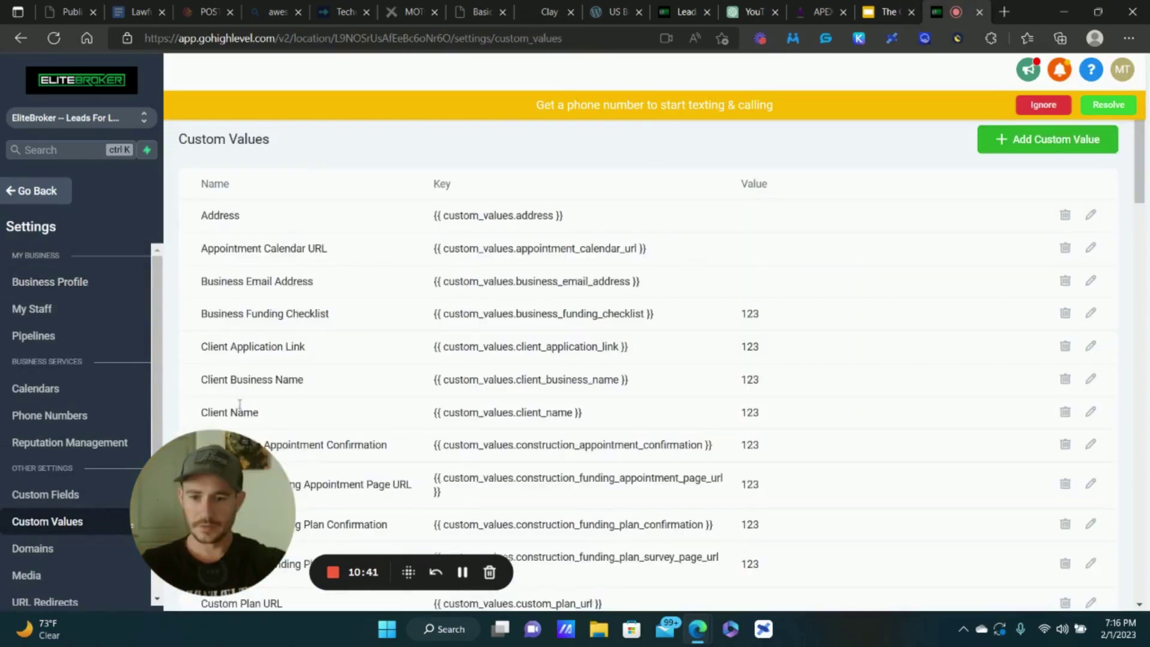
left_click_drag(201, 282, 319, 283)
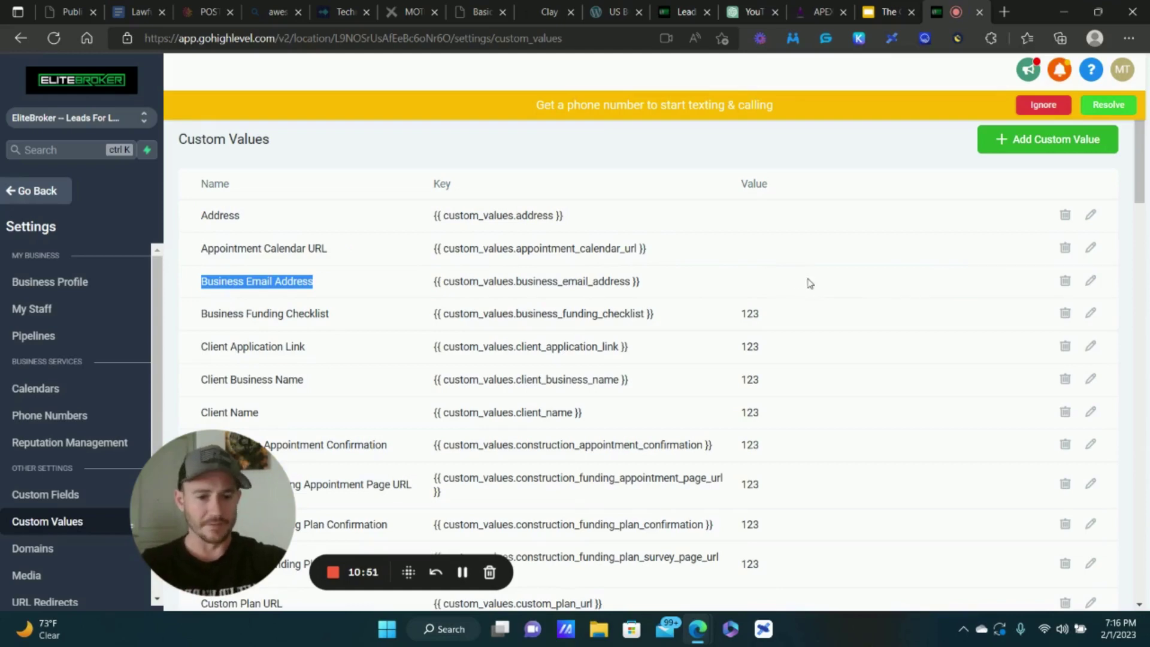
left_click_drag(653, 282, 426, 289)
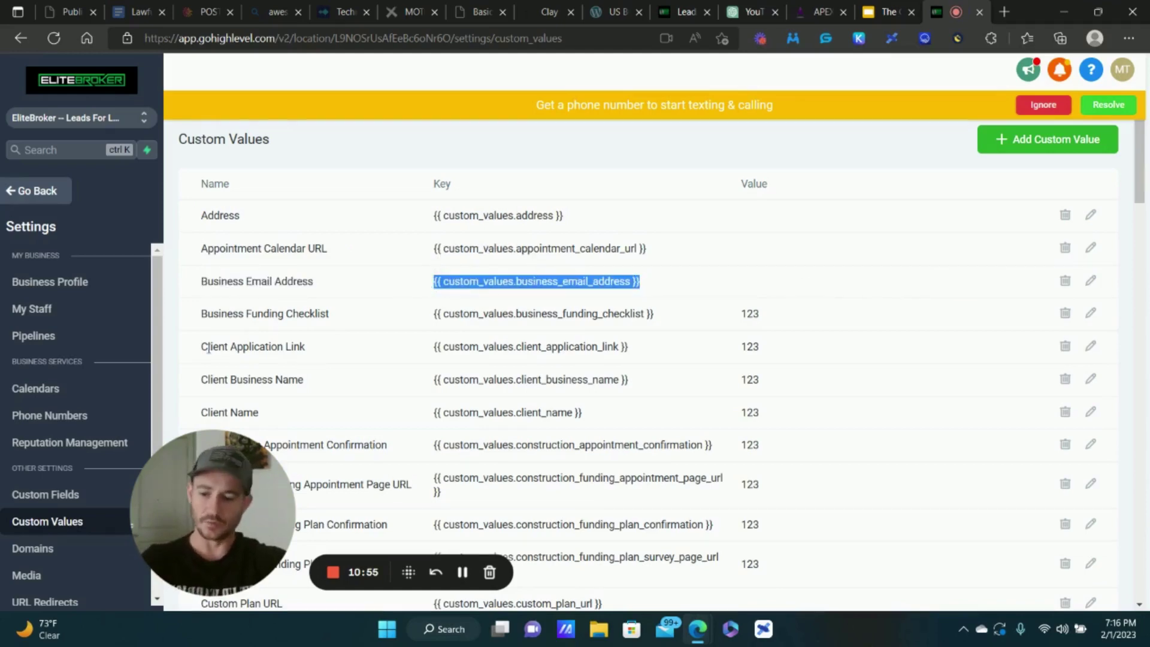
left_click(39, 189)
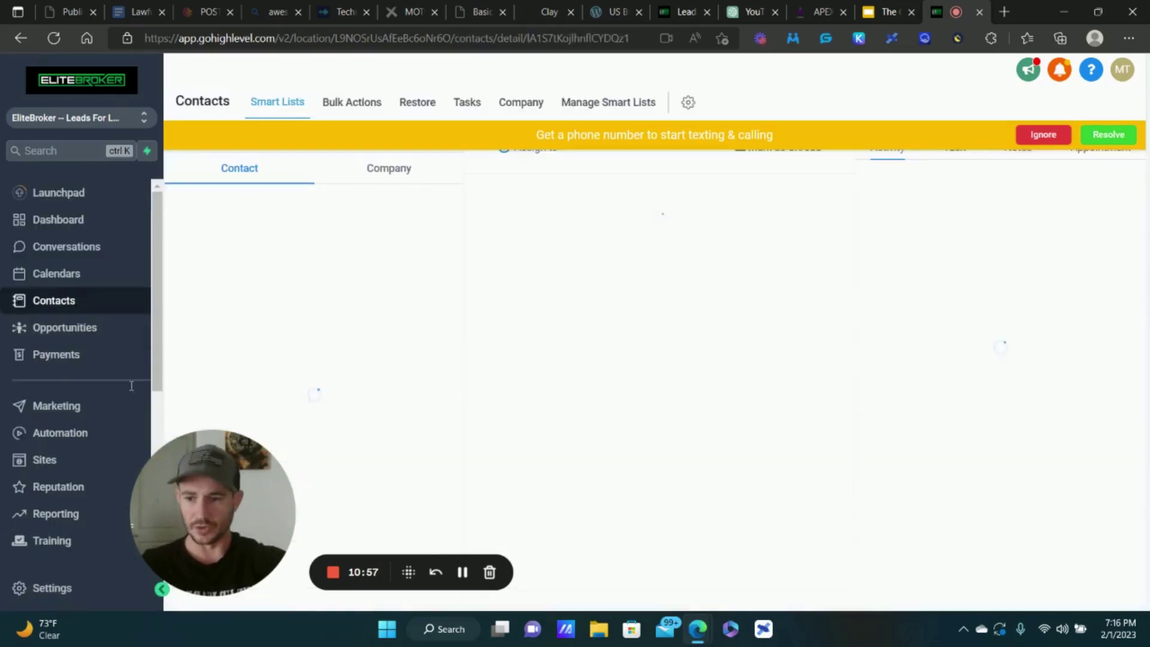
Open Funding Plan Request Email 2 from the General Business Owner folder in Marketing email templates
left_click(72, 404)
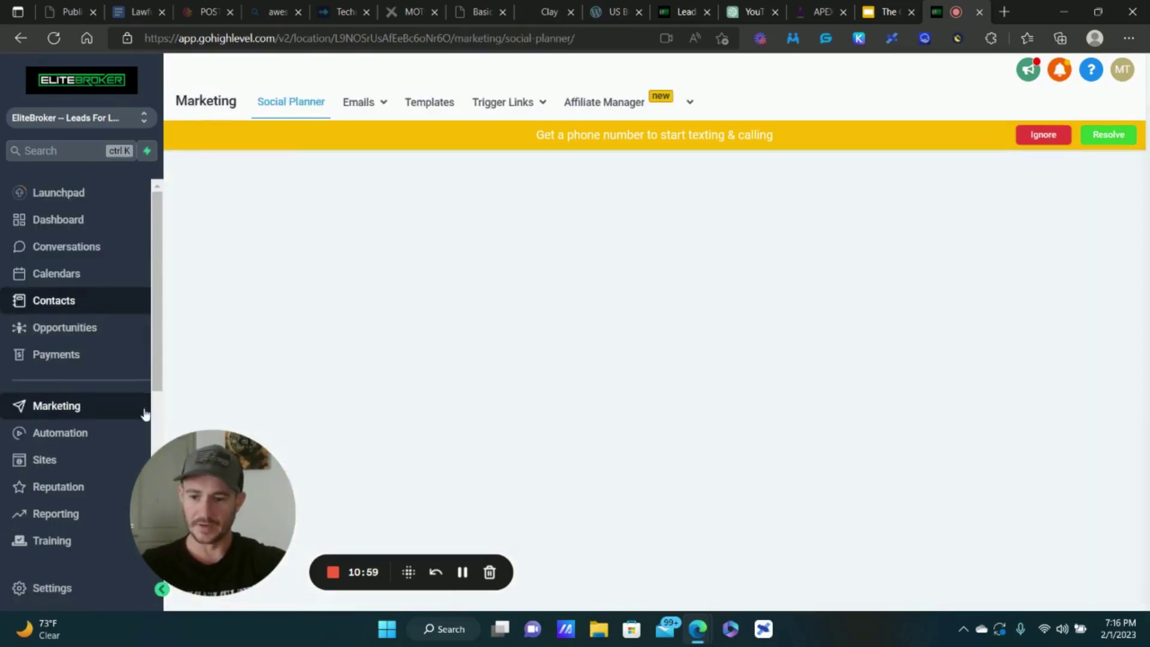
mouse_move(361, 109)
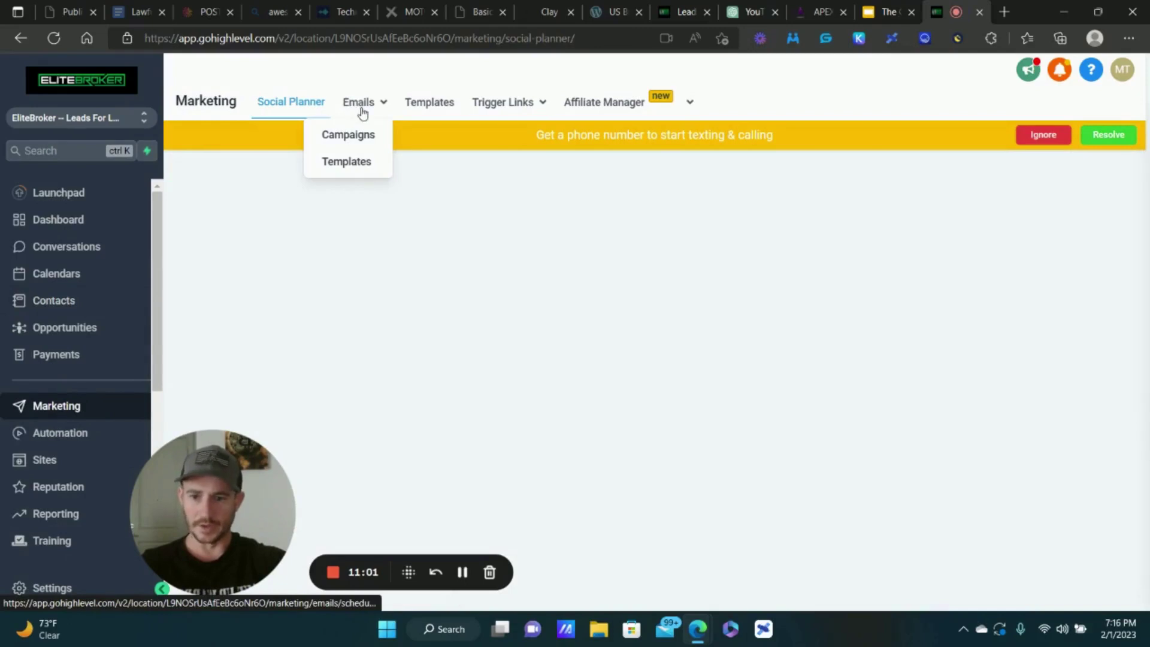
left_click(353, 163)
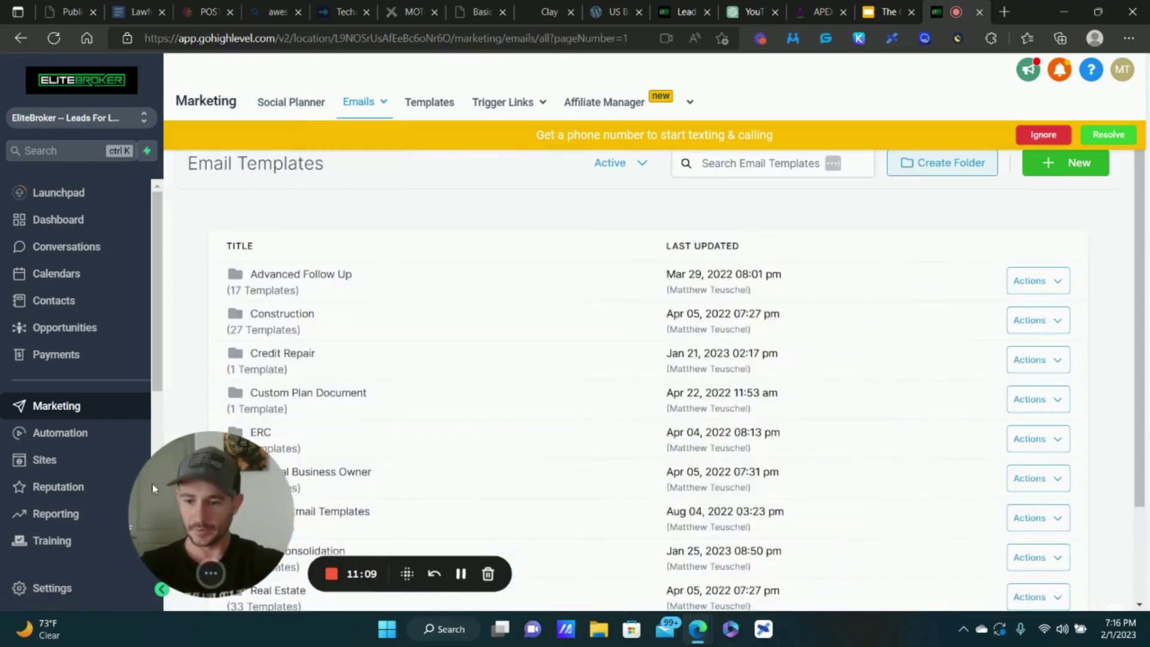
left_click_drag(152, 484, 48, 491)
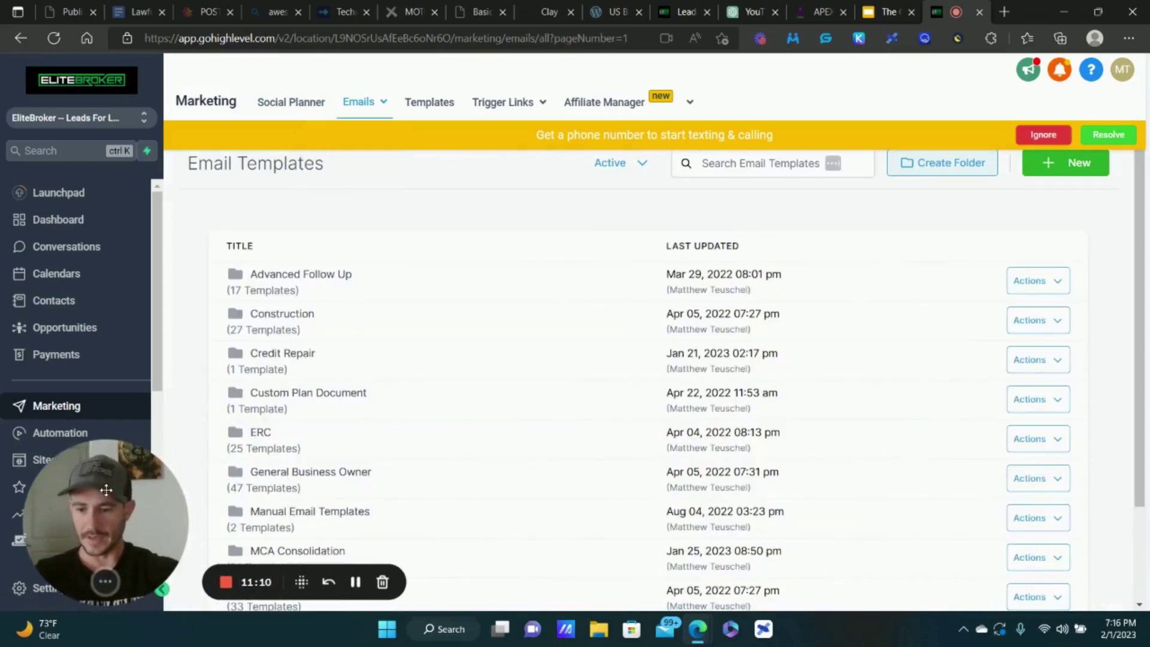
left_click(330, 489)
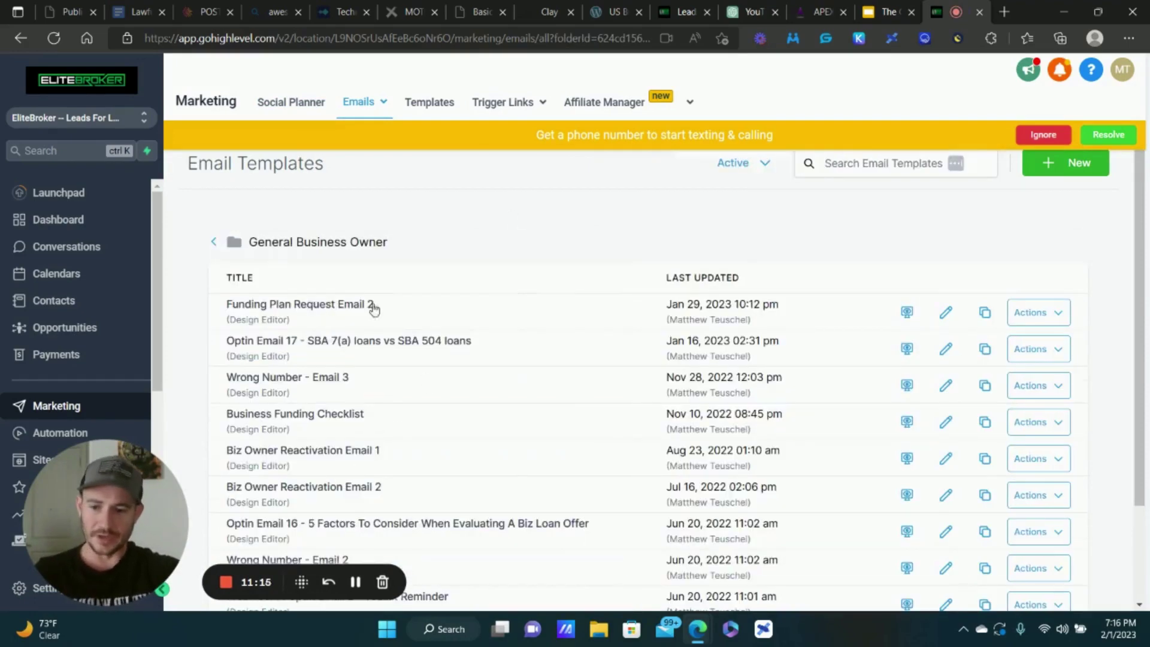
left_click(432, 312)
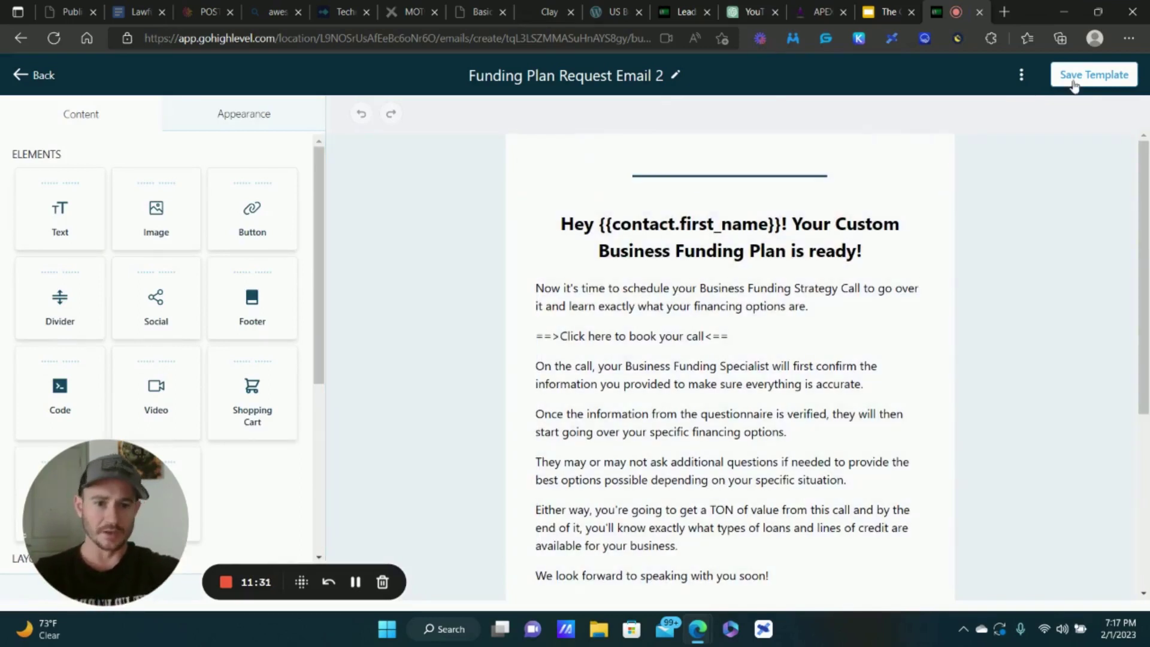
left_click(1020, 75)
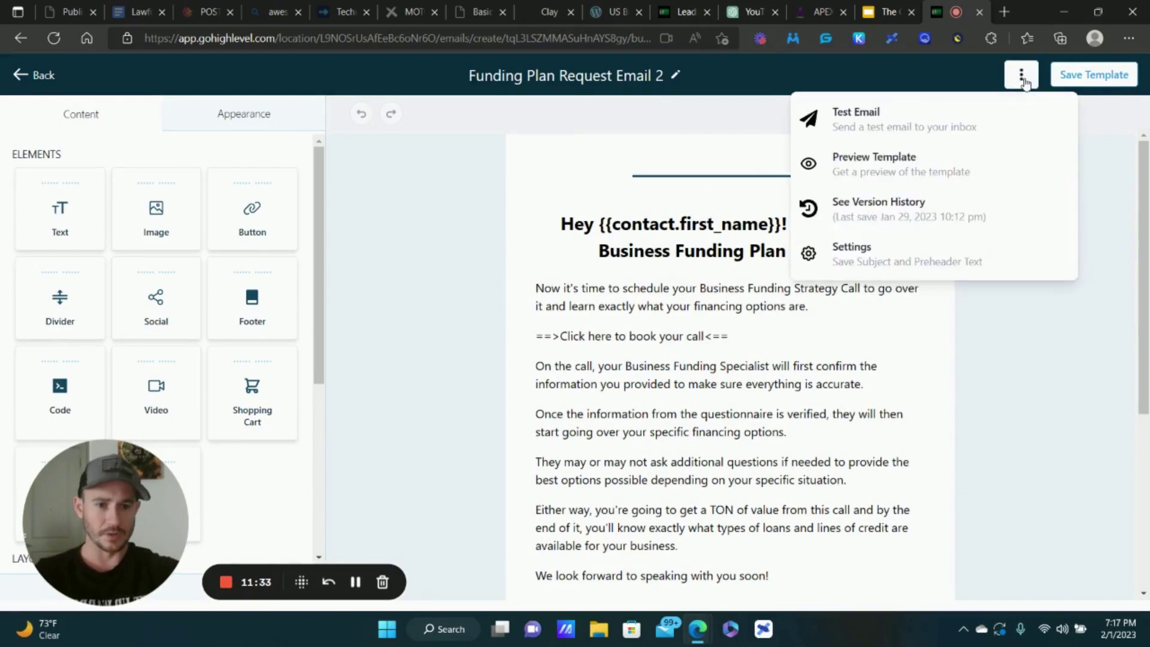
Inspect the template's From Email business-email custom value and the custom-values picker, then close settings
left_click(904, 251)
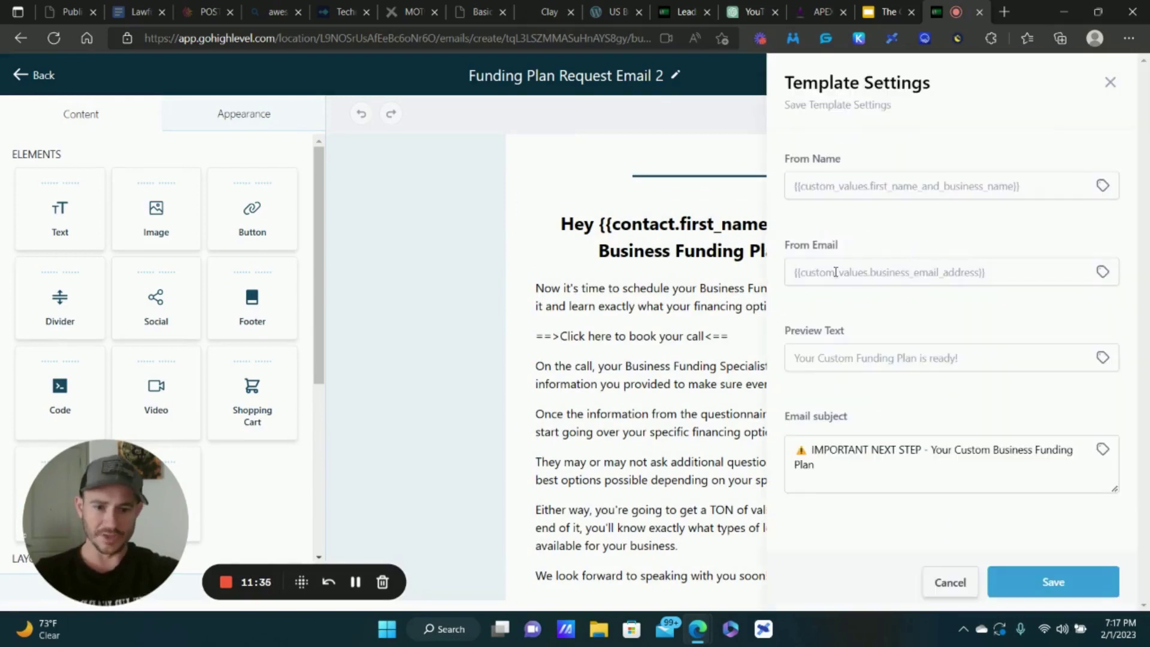
left_click_drag(789, 247, 848, 246)
left_click_drag(992, 275, 780, 281)
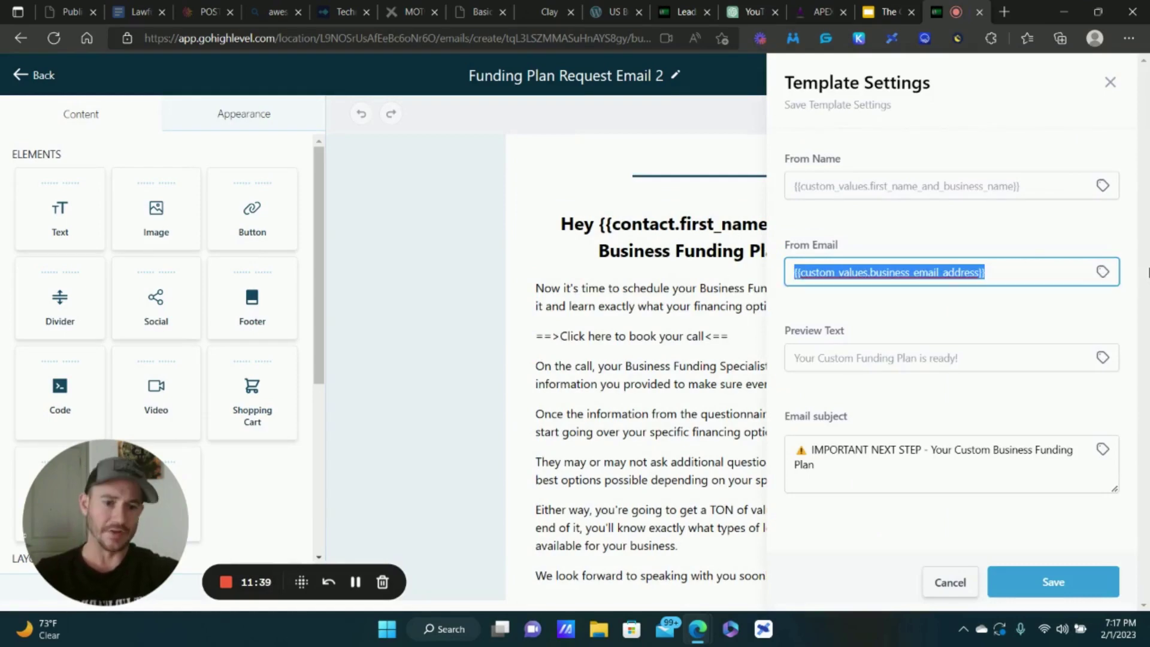
left_click(1104, 273)
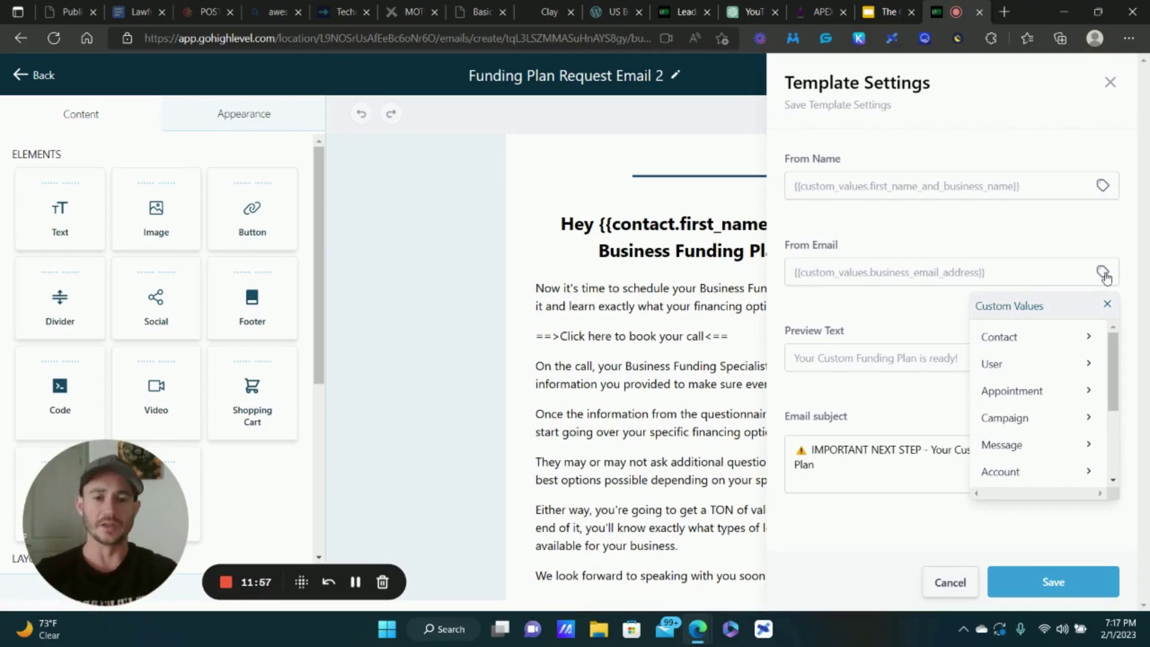
left_click(996, 250)
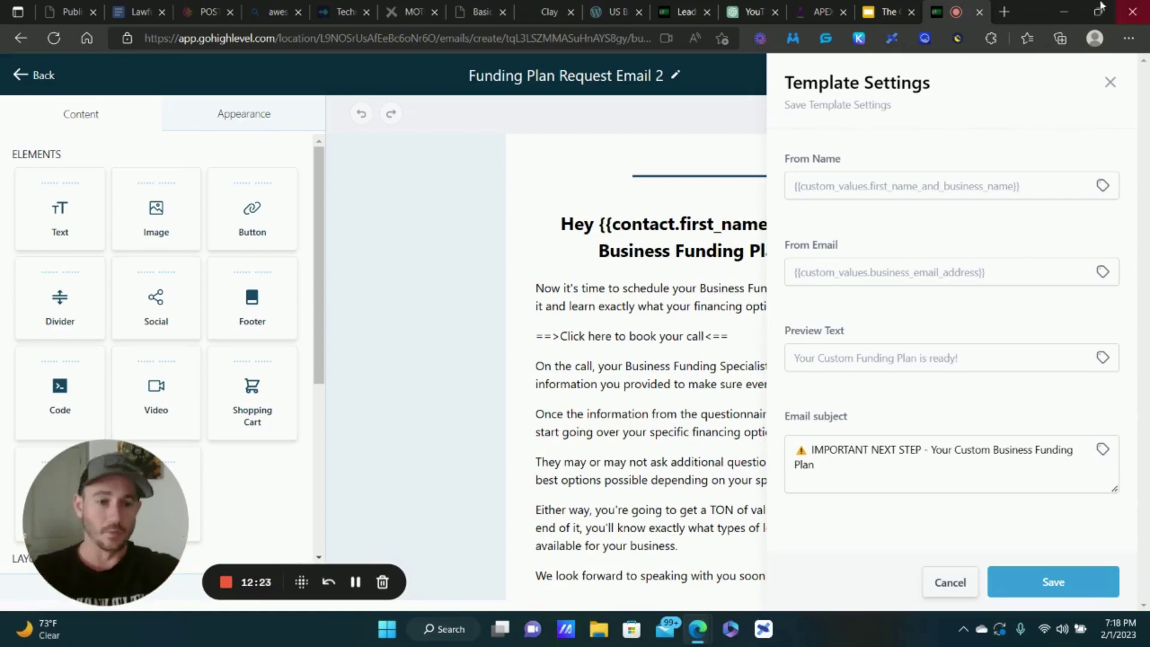
left_click(1110, 82)
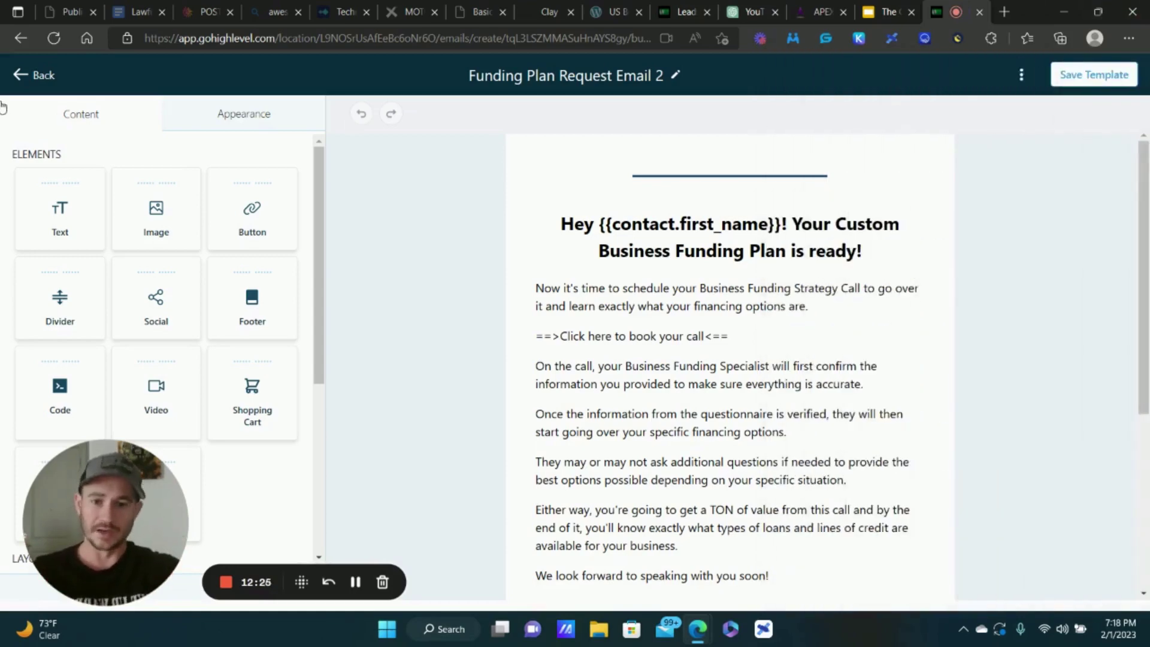
left_click(887, 5)
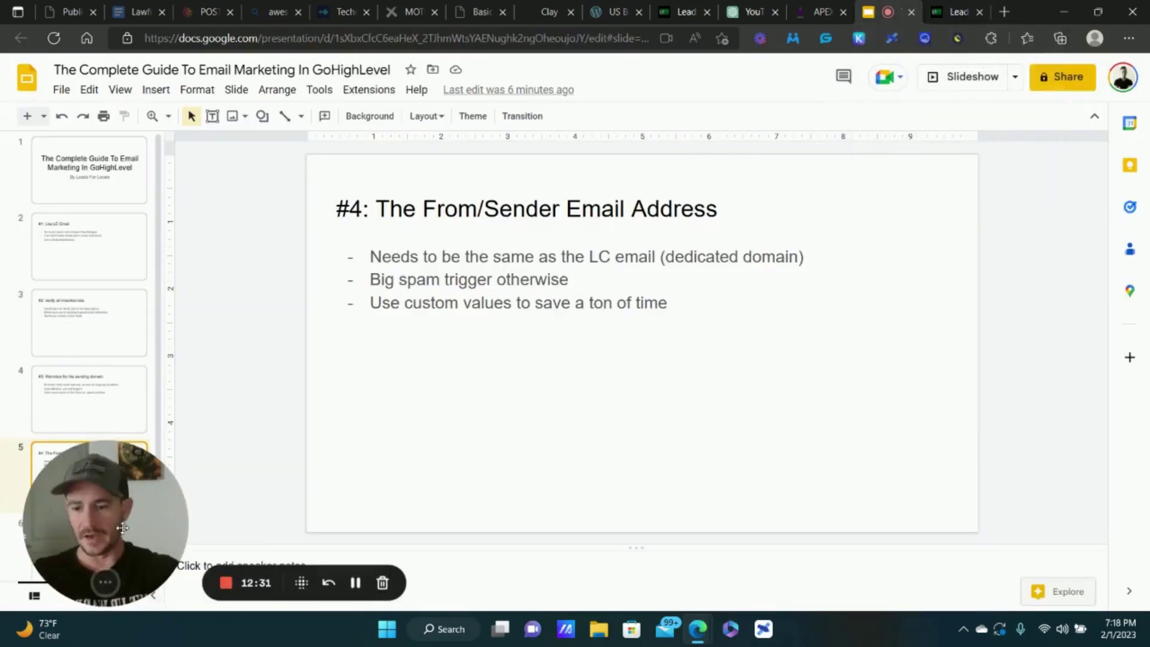
View the '#5: DND Automations' slide, then return to the GoHighLevel email template
left_click_drag(128, 509, 303, 499)
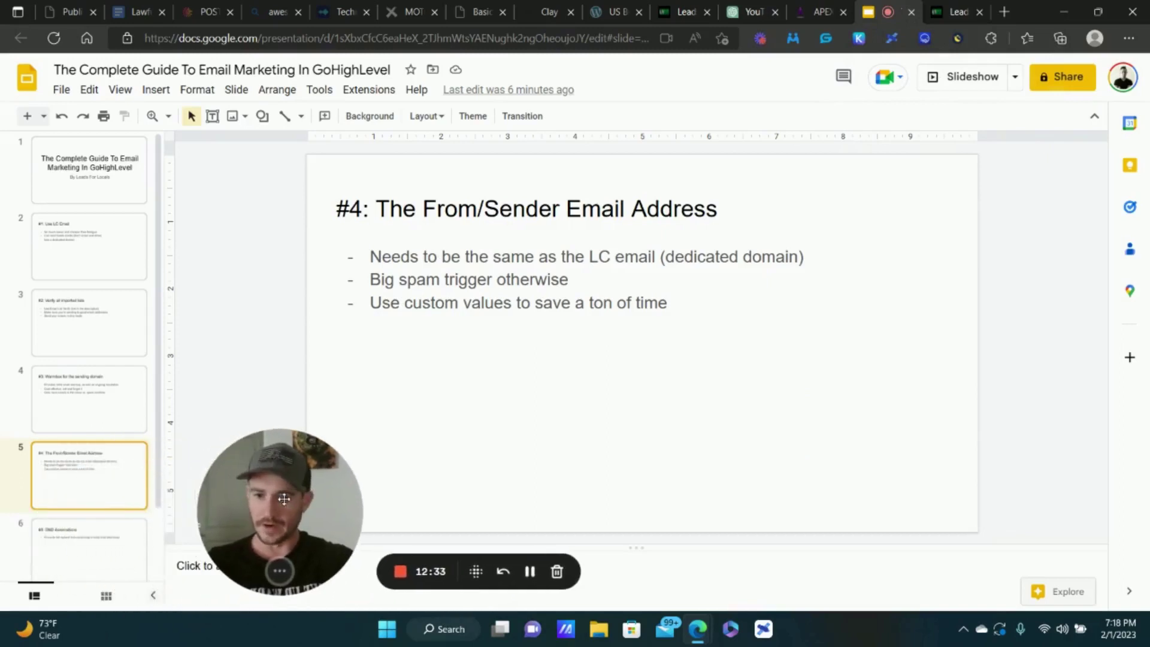
left_click(84, 539)
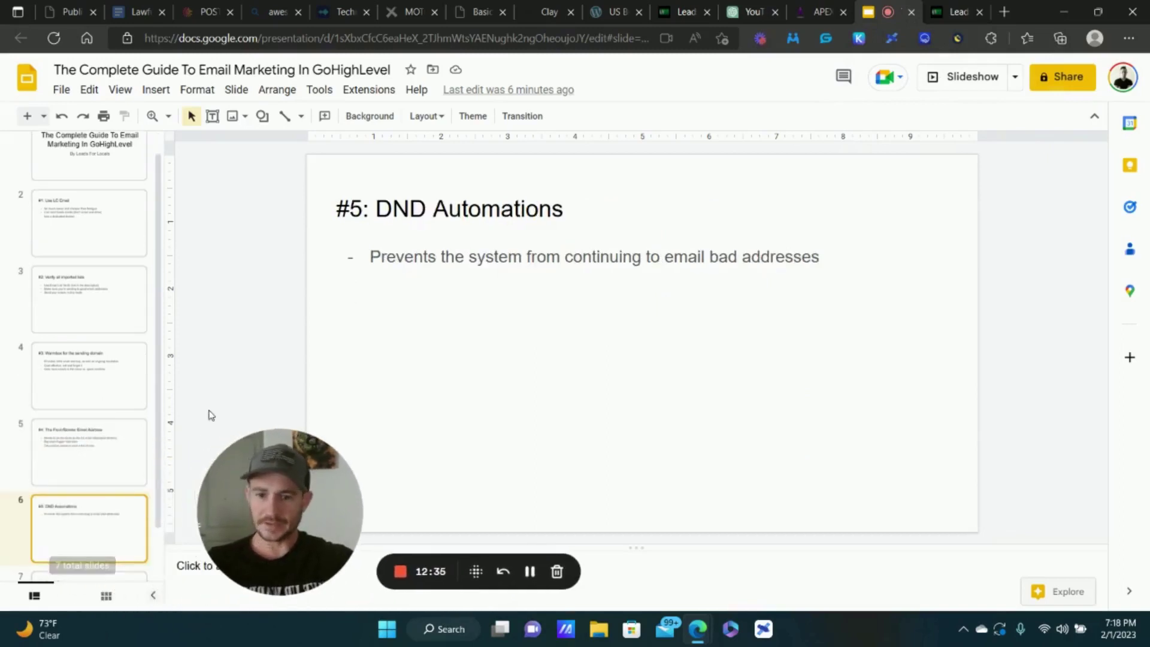
left_click_drag(272, 504, 123, 499)
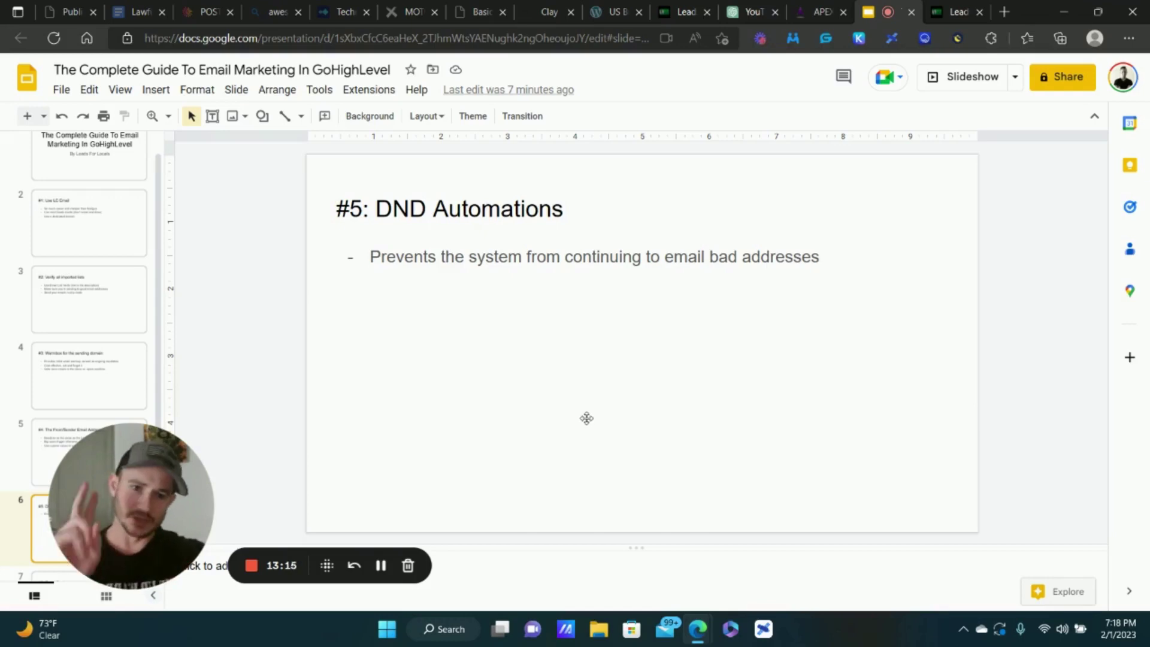
left_click(953, 12)
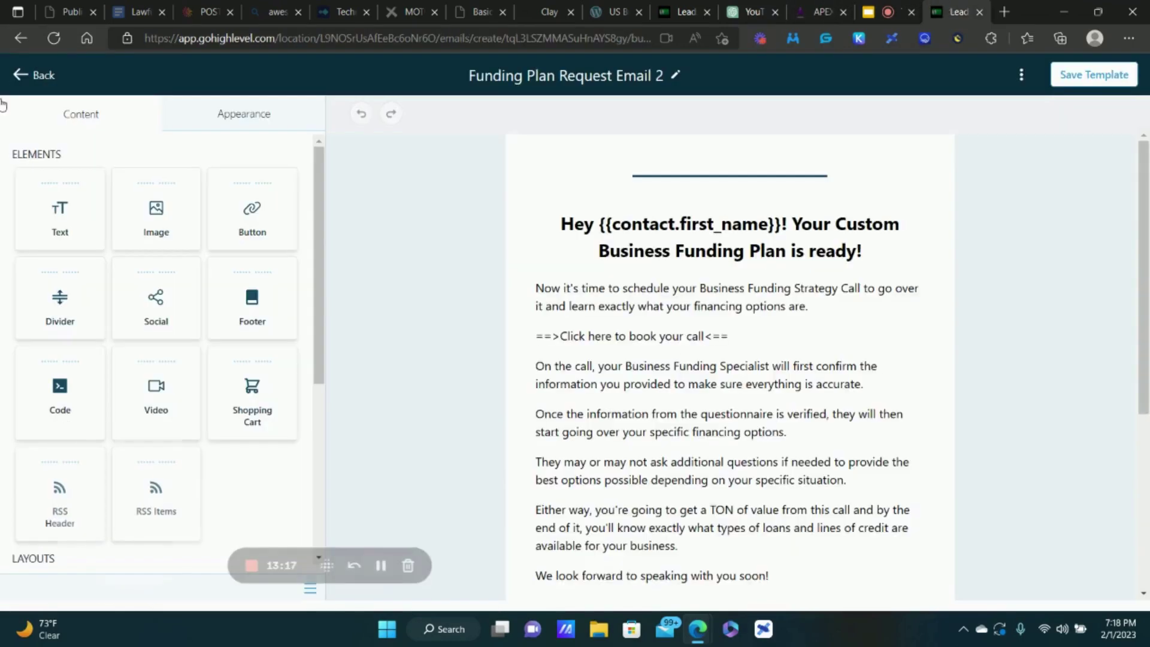
Leave the template, point out the Business Profile's invalid-on-hard-bounce setting, then go to Automation workflows
left_click(44, 75)
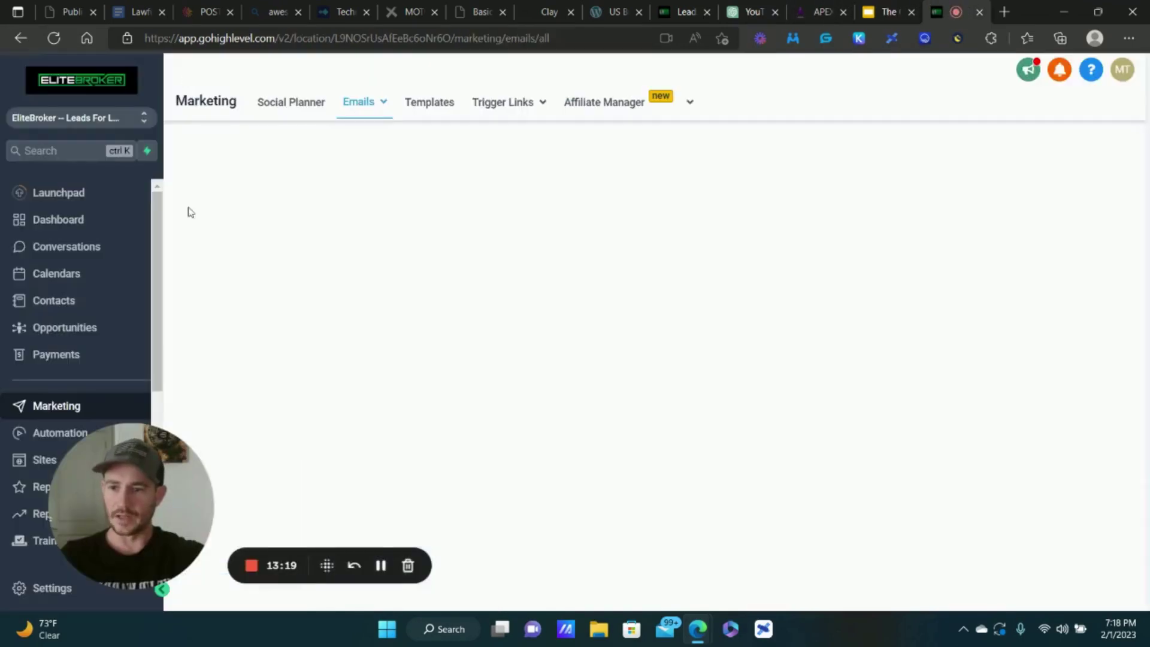
left_click_drag(148, 490, 272, 446)
left_click(48, 589)
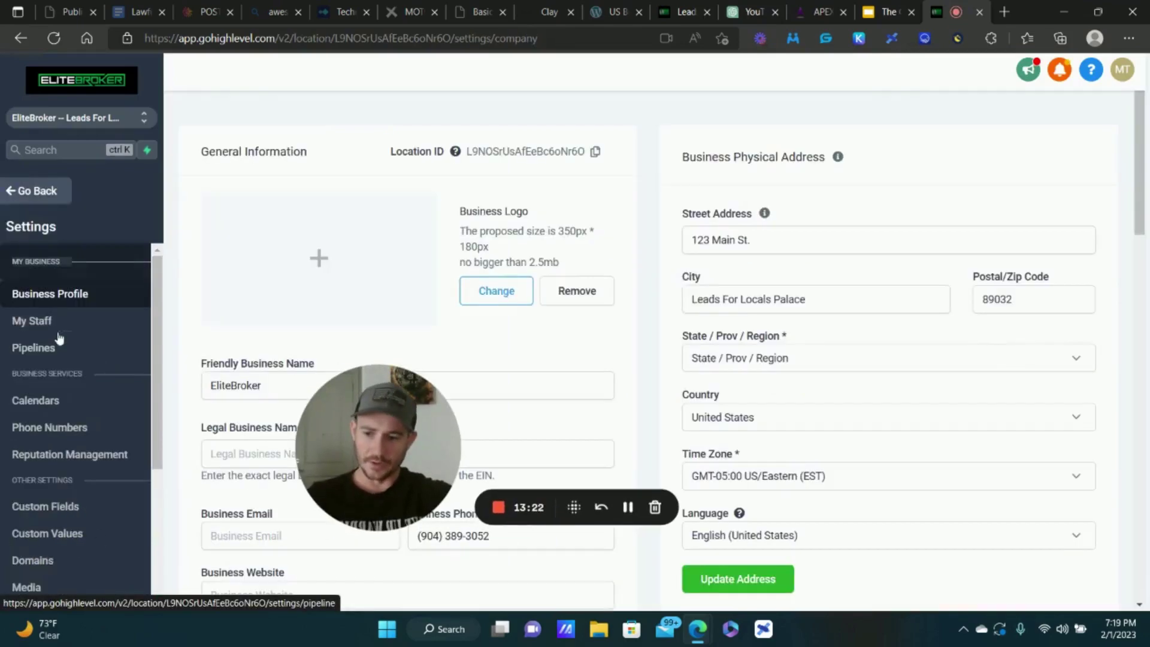
scroll(565, 313, "down", 15)
scroll(816, 277, "up", 4)
scroll(719, 198, "up", 2)
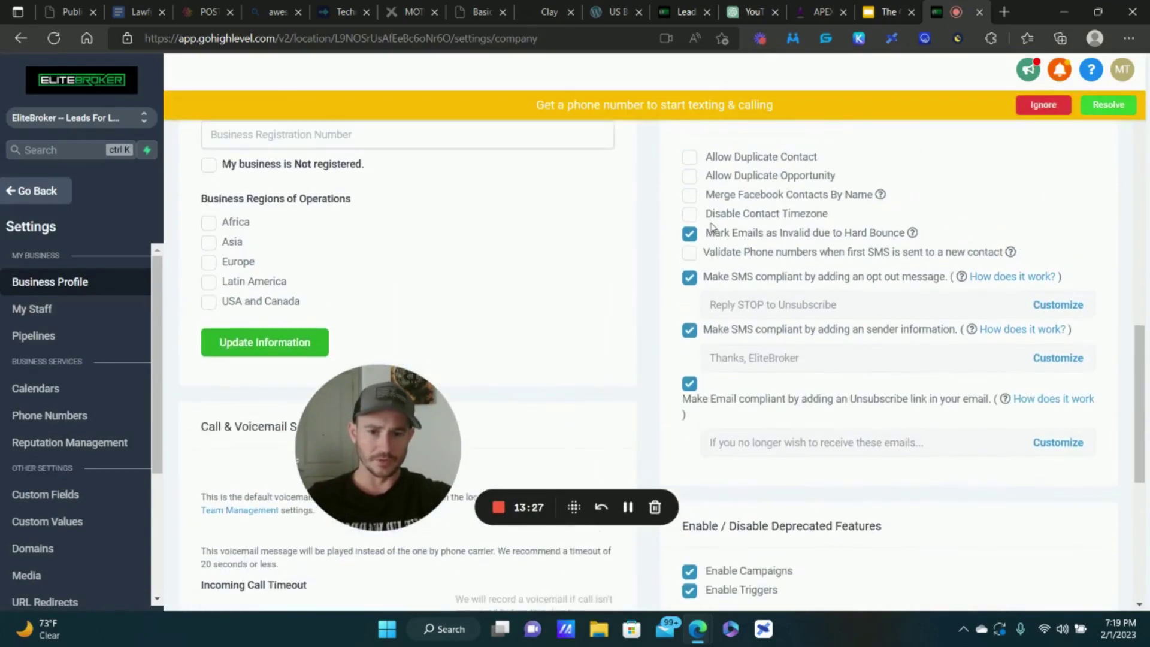
left_click_drag(708, 233, 904, 232)
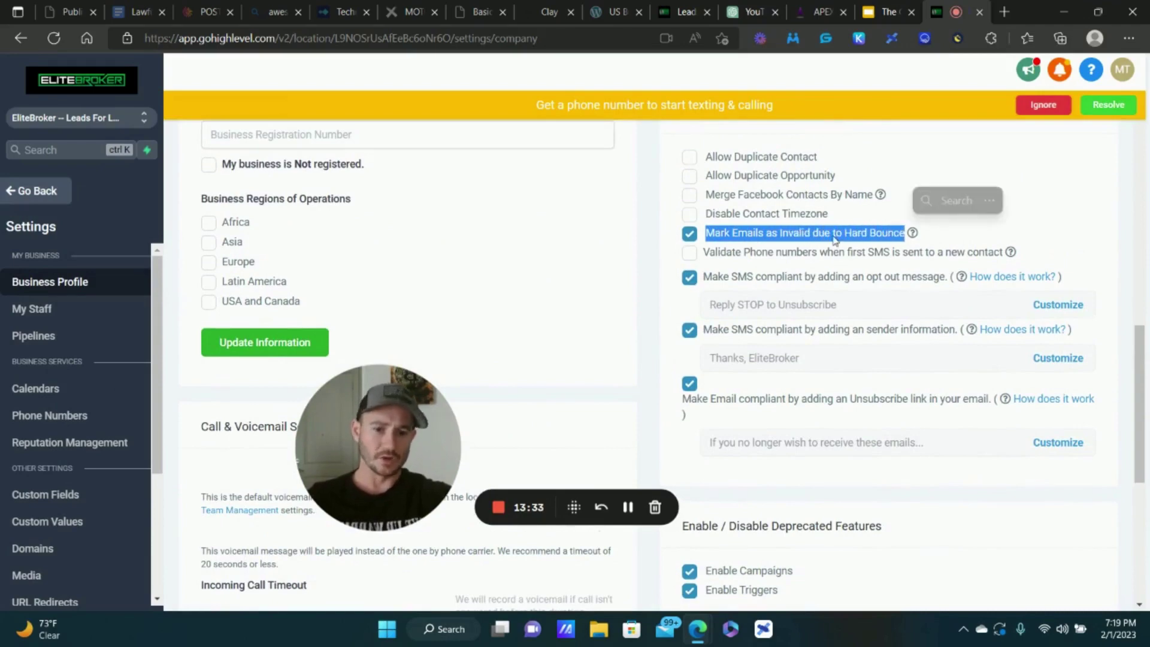
left_click(47, 189)
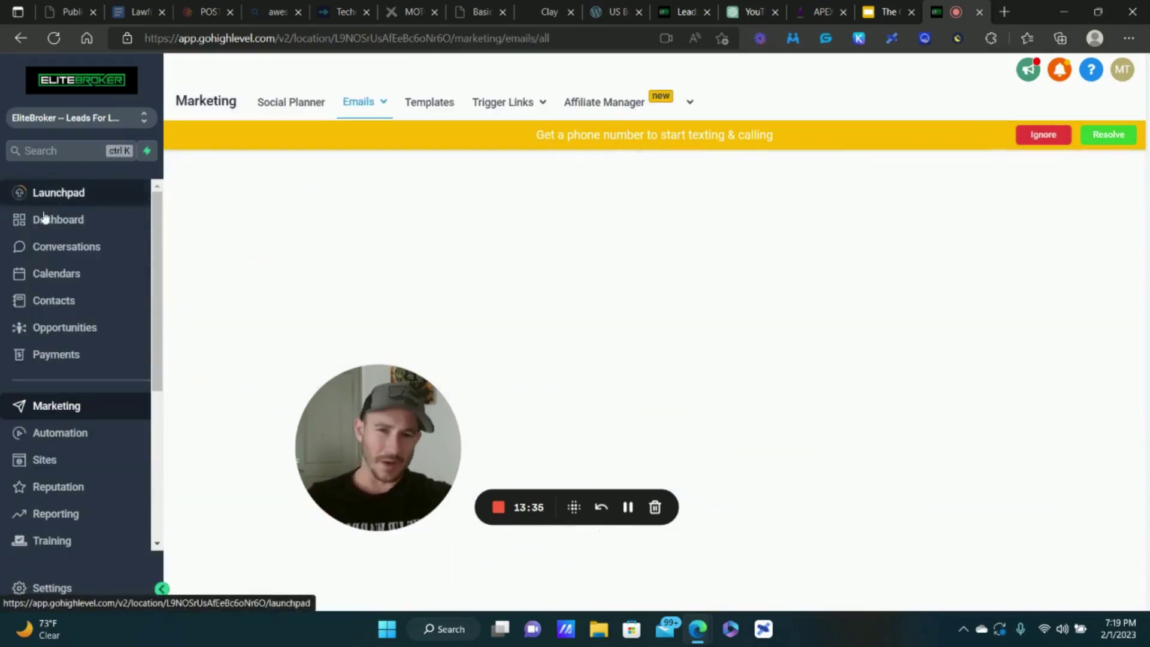
left_click(63, 439)
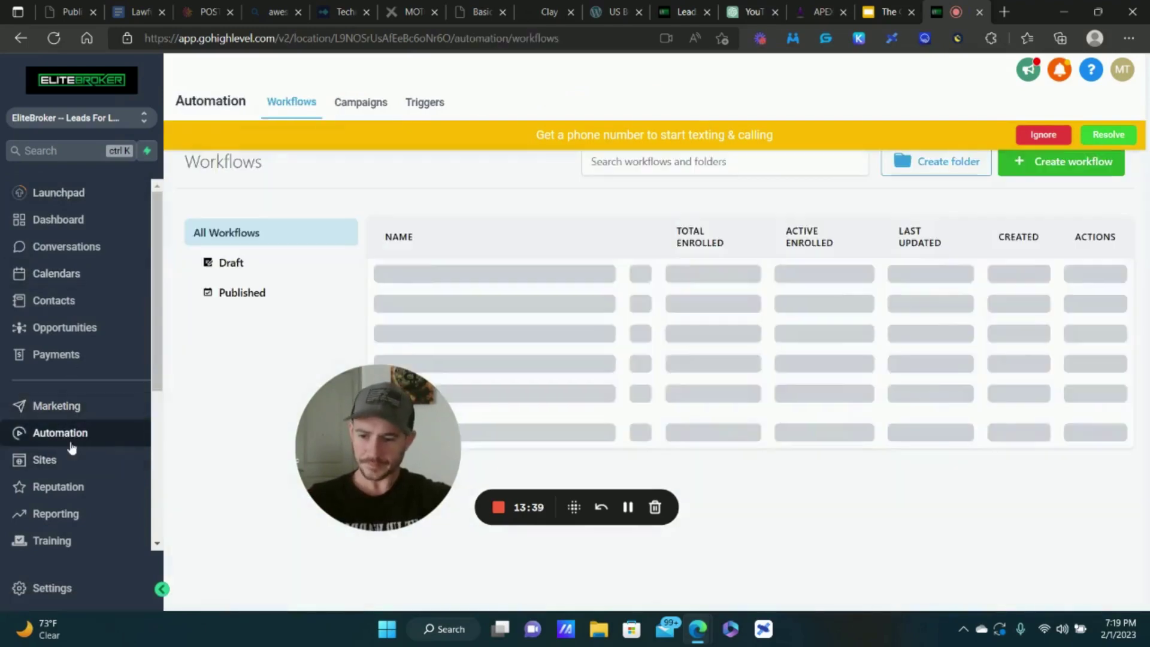
Search workflows for 'DND' and open the Email Bounce DND workflow
left_click_drag(401, 429, 325, 430)
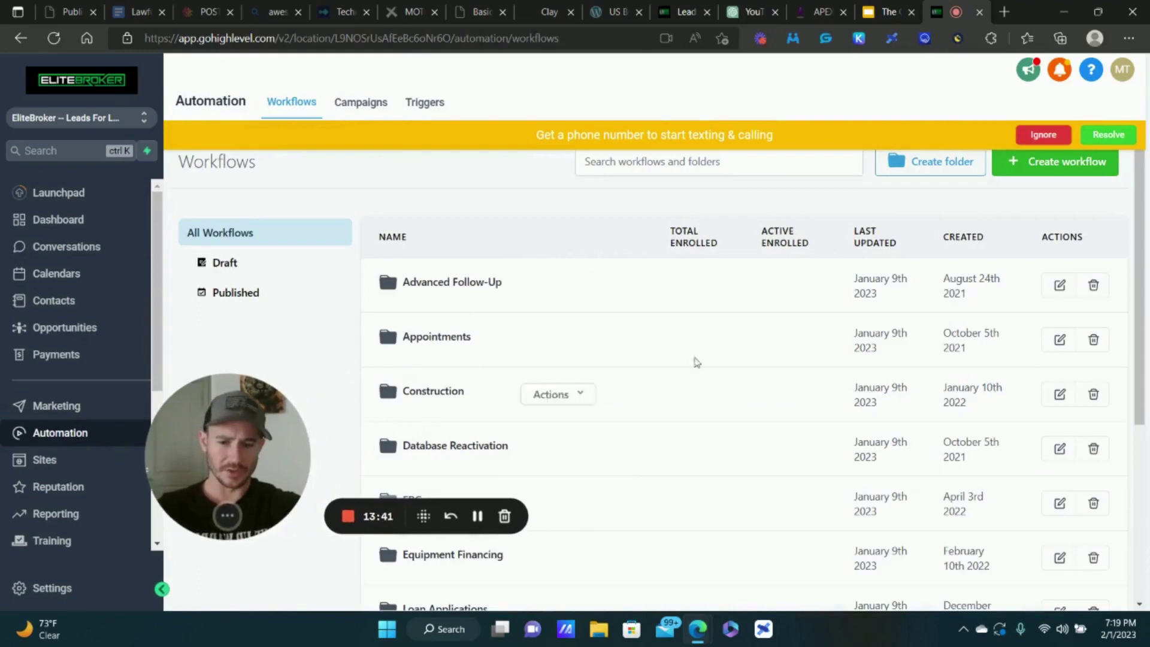
left_click(746, 163)
type("DND")
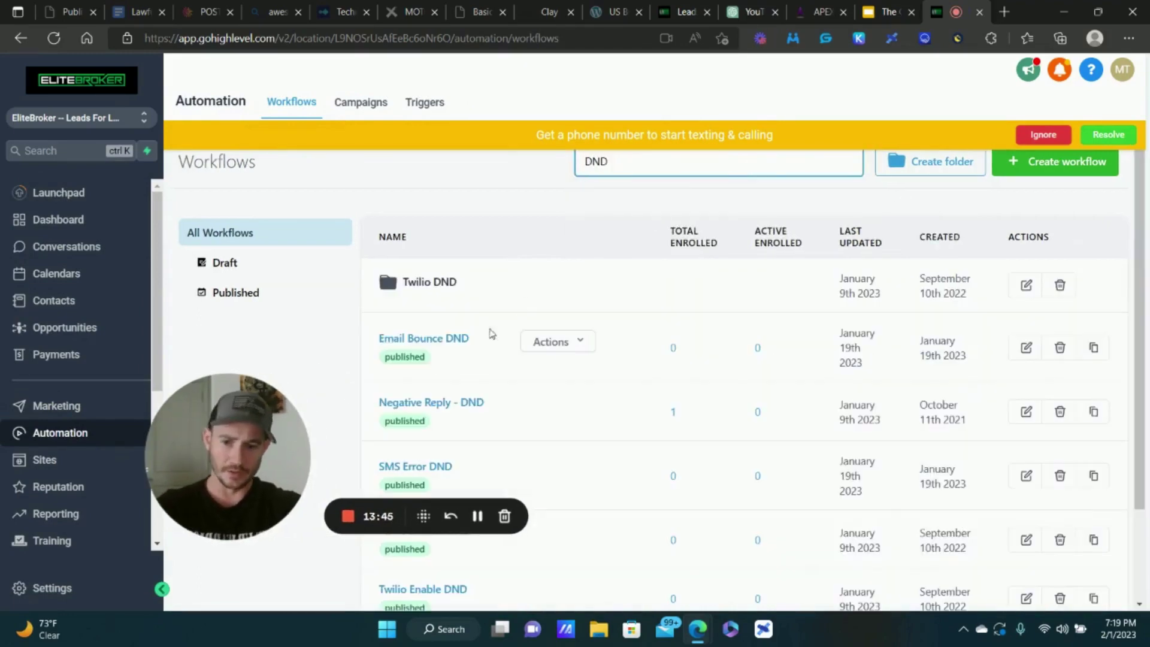
left_click(431, 339)
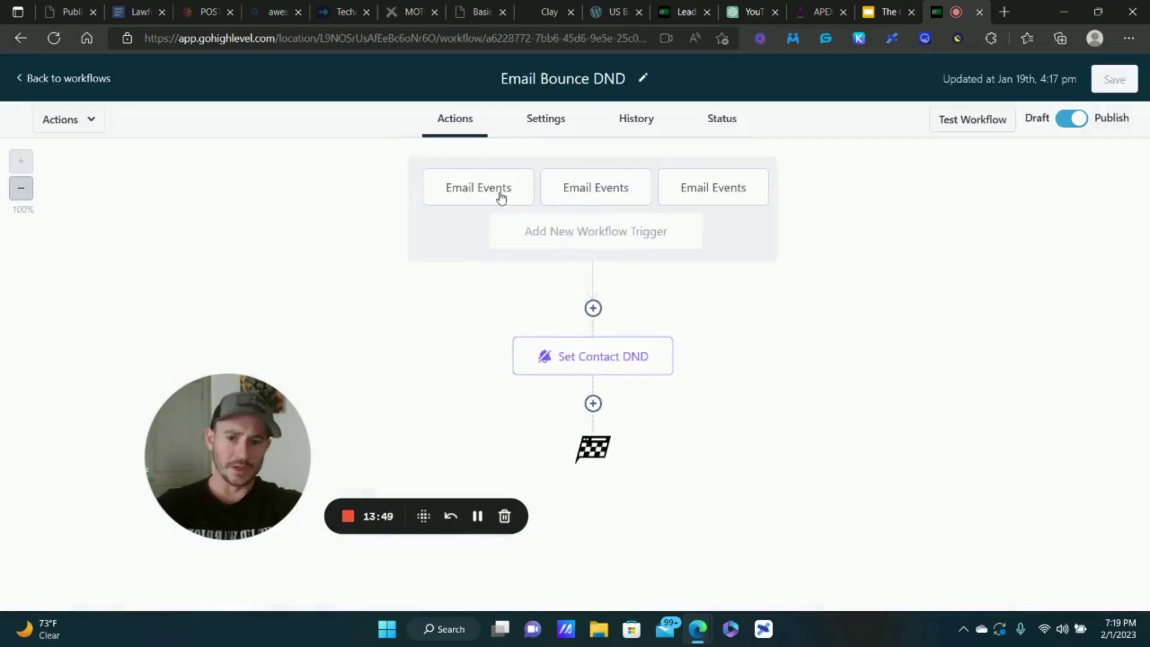
Review the Unsubscribed, Complained(SPAM) and Bounced - mailgun only triggers, then open Set Contact DND
left_click(501, 198)
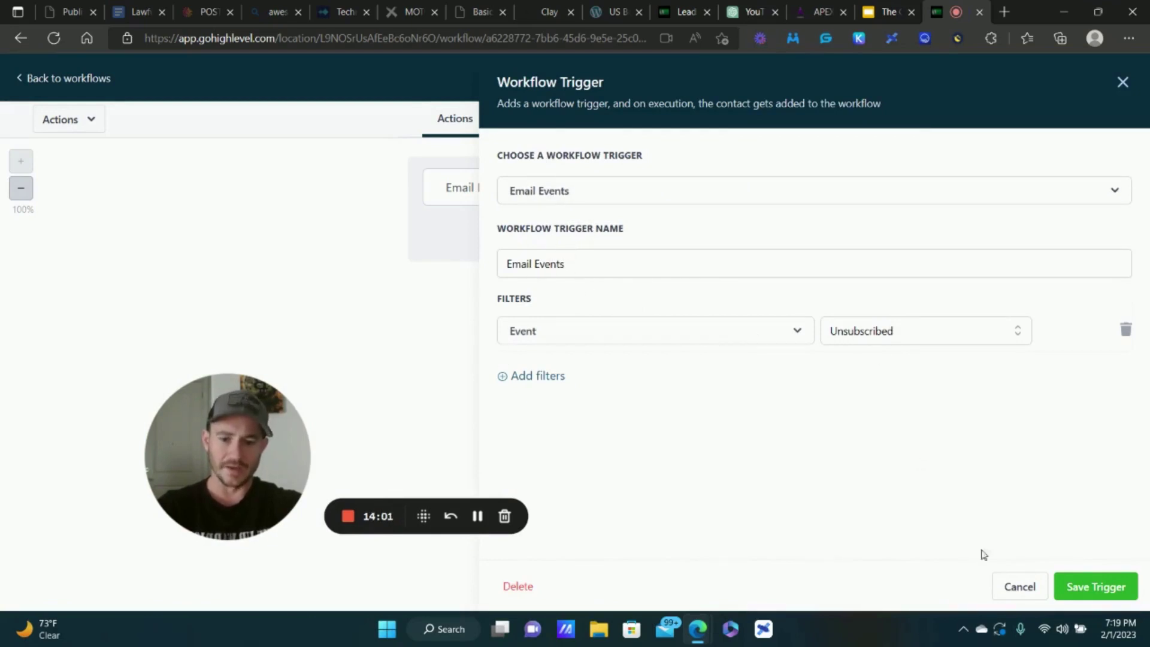
left_click(1020, 587)
left_click(624, 188)
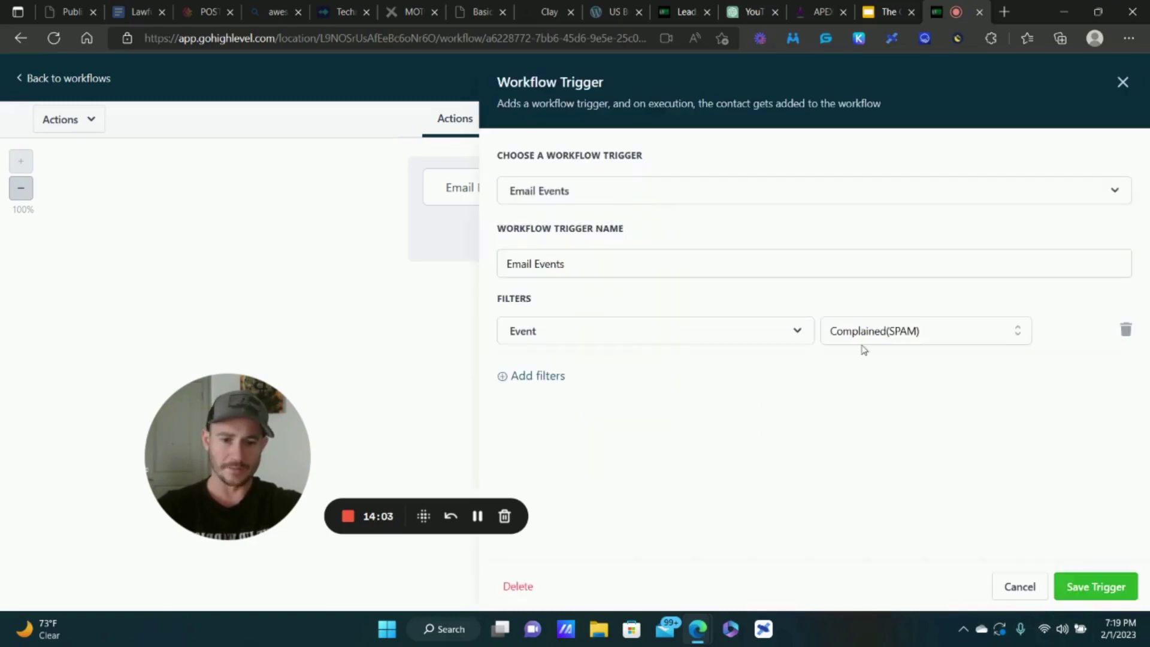
left_click(1013, 588)
left_click(682, 205)
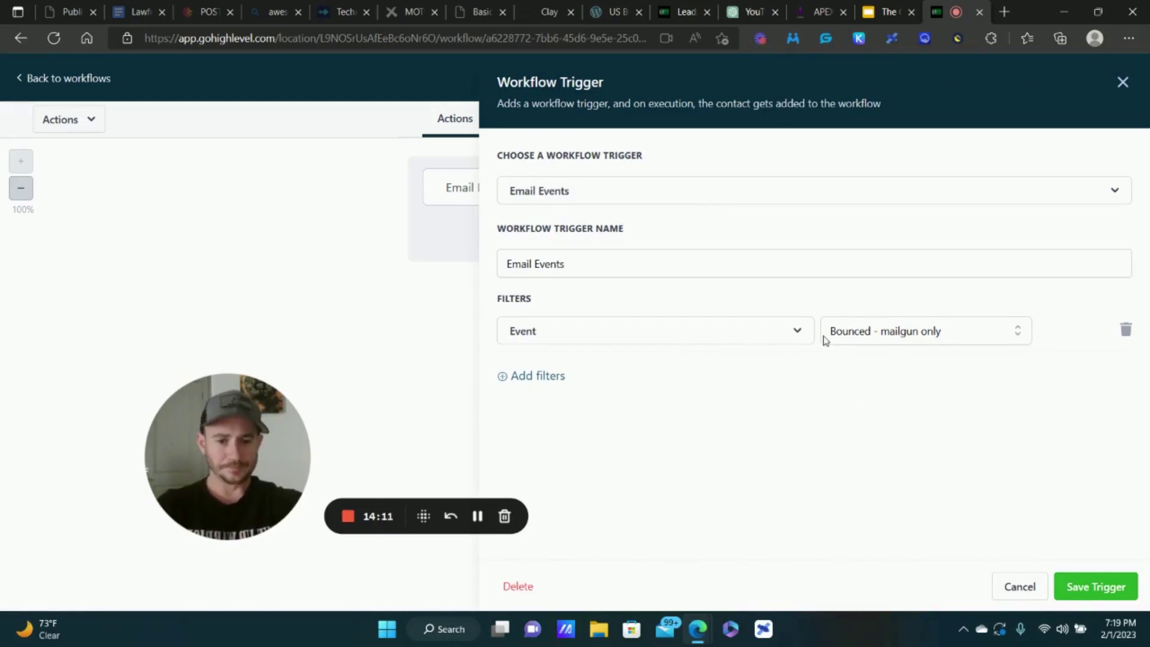
left_click(1018, 587)
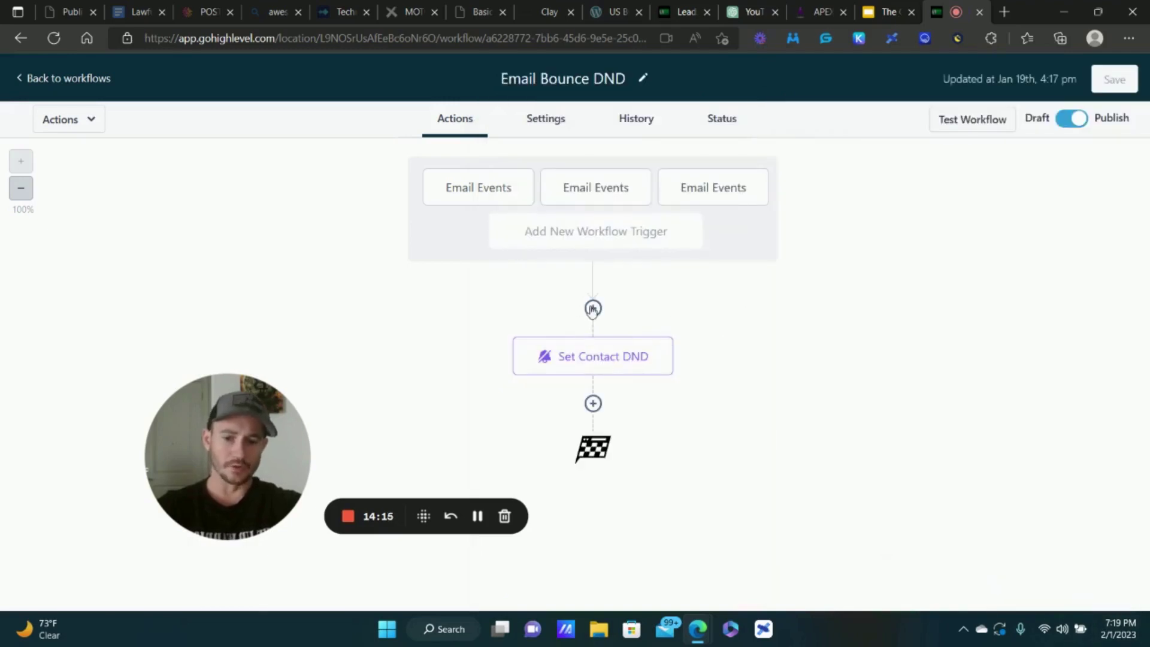
left_click(603, 357)
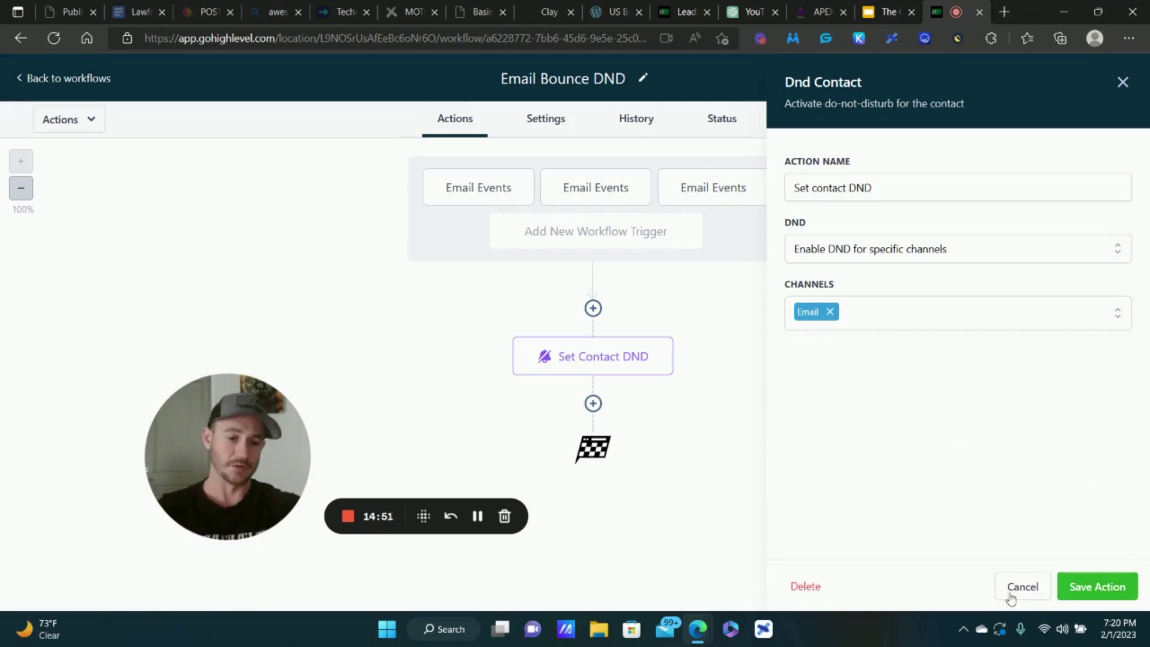
Close the Set Contact DND step's settings unchanged and return to the presentation
left_click(1097, 587)
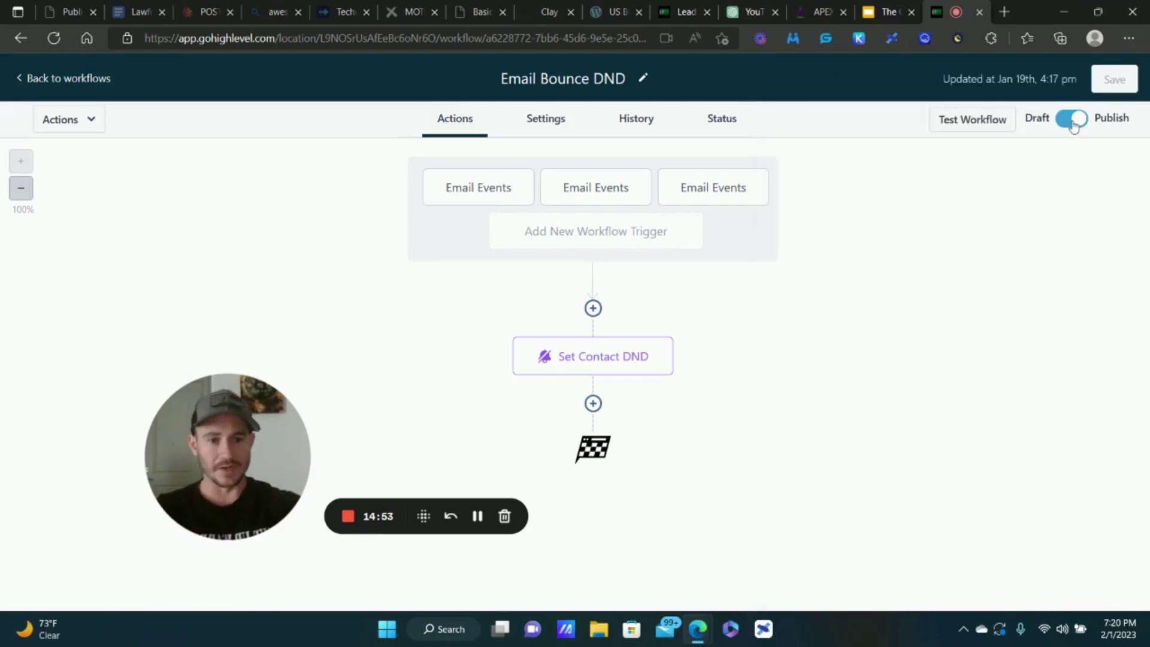
left_click(884, 8)
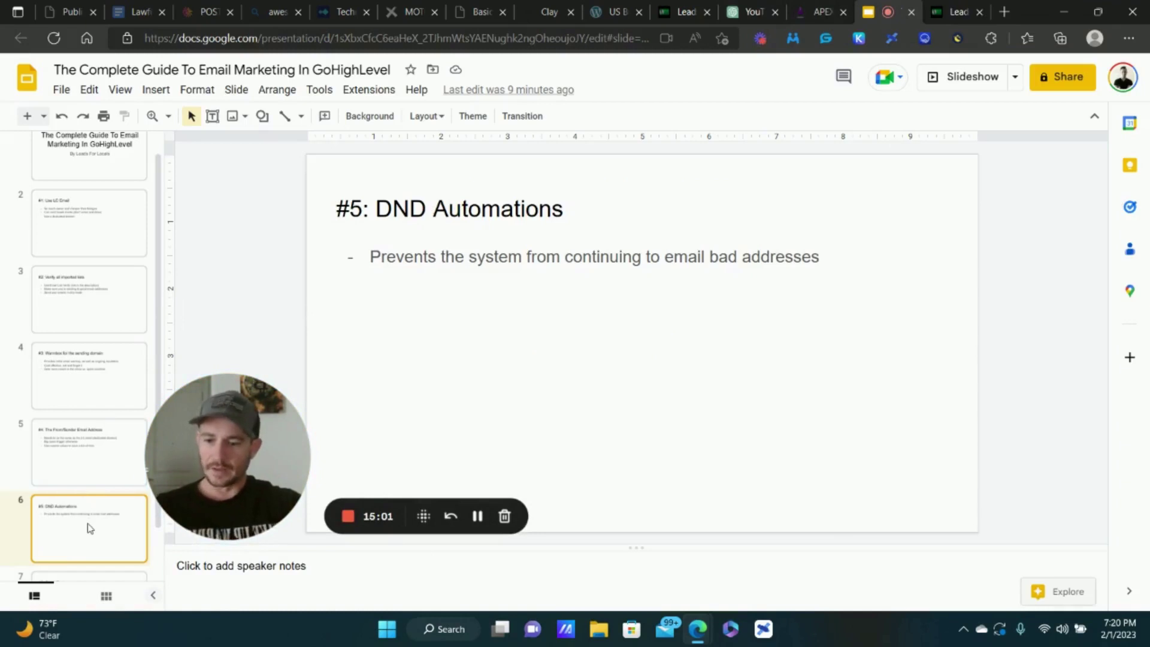
Go to slide 7, '#6: Email Strategy', in the filmstrip
scroll(90, 529, "down", 1)
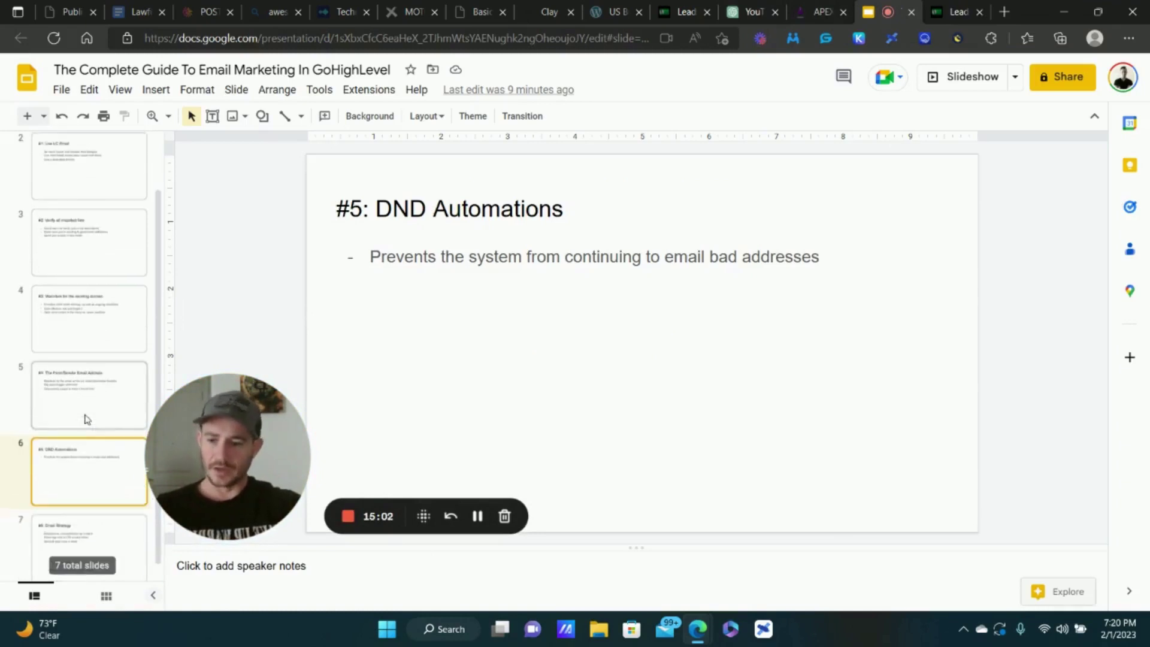
left_click(77, 527)
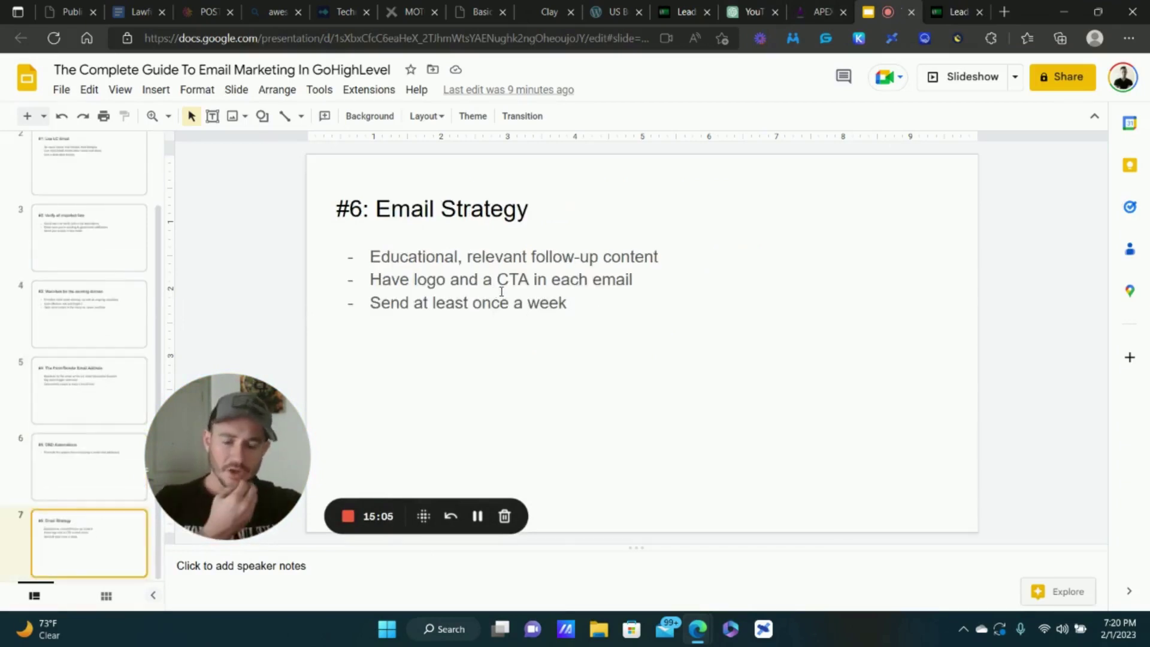